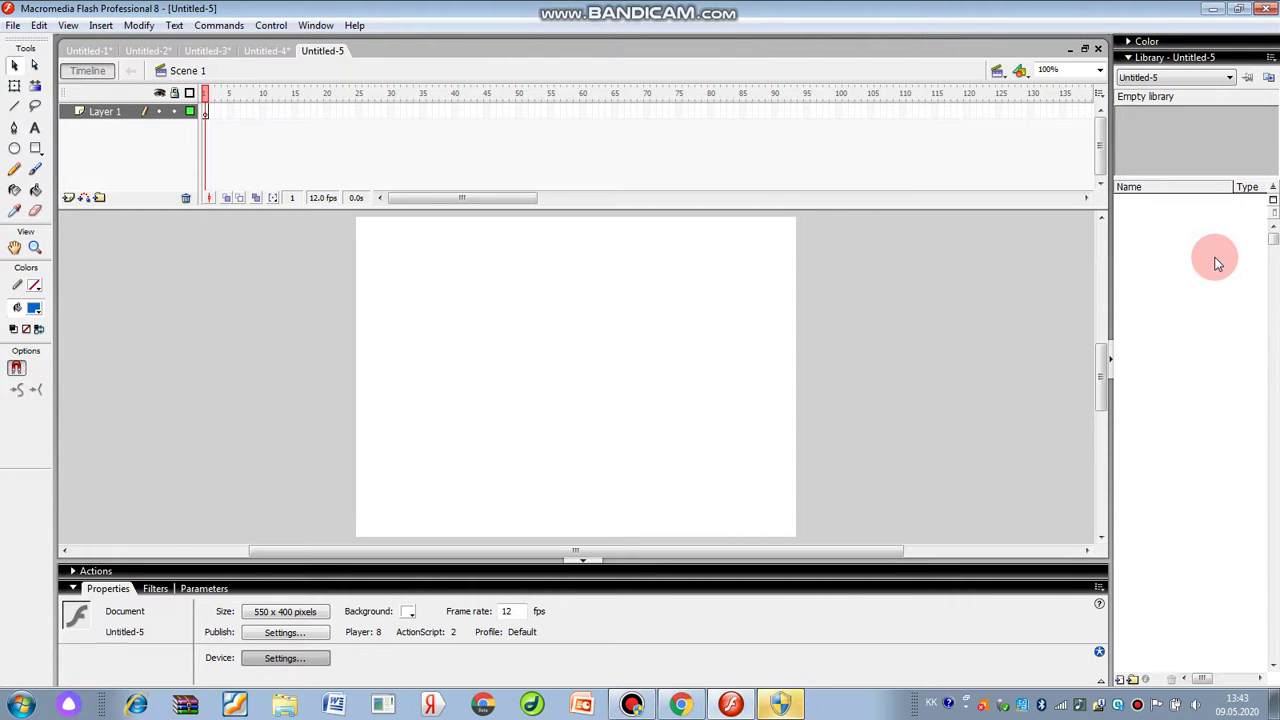
Step: Import Без названия (1).jpg, Без названия (2).jpg and Тугарин.wav into the library from the Флеш фото folder
left_click(13, 25)
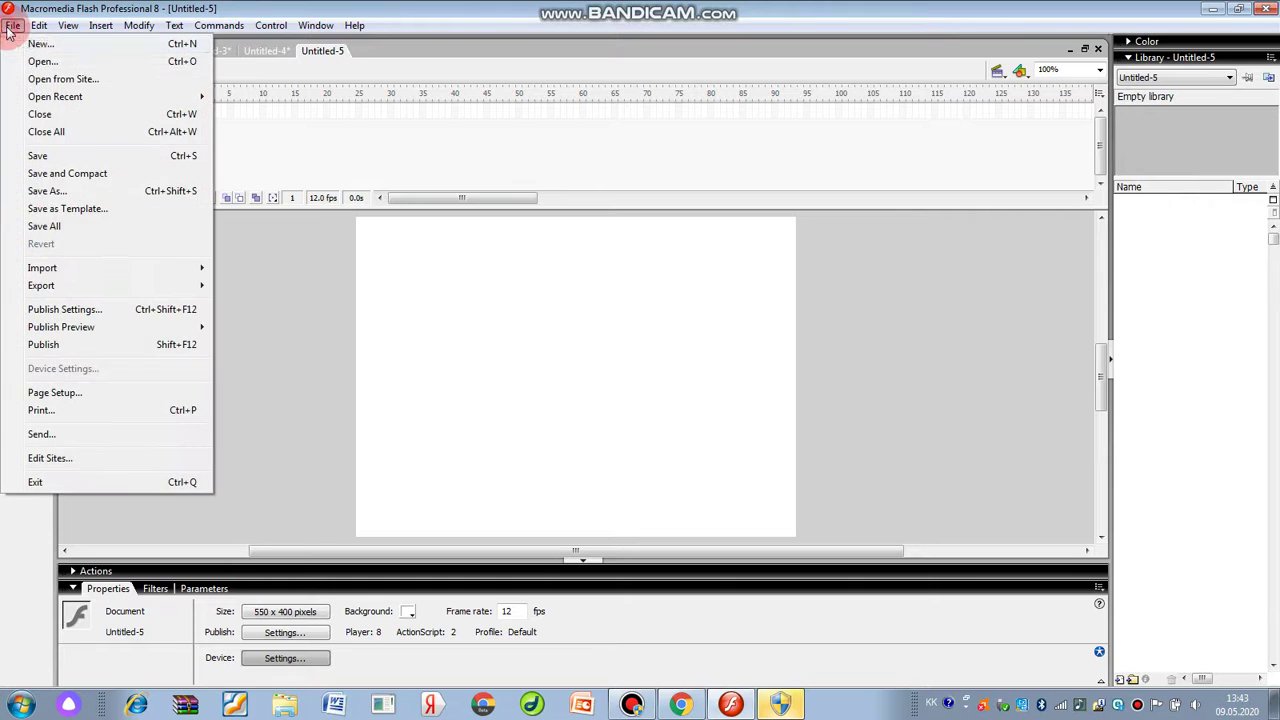
mouse_move(60, 268)
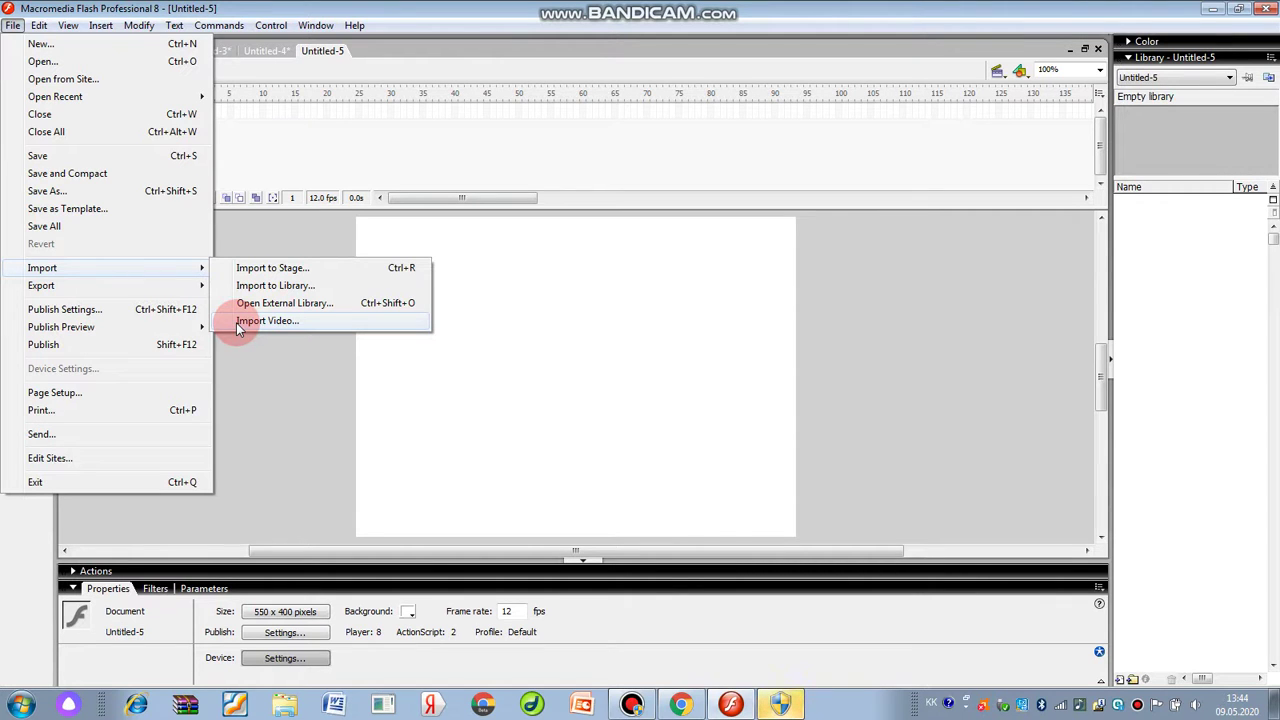
left_click(243, 286)
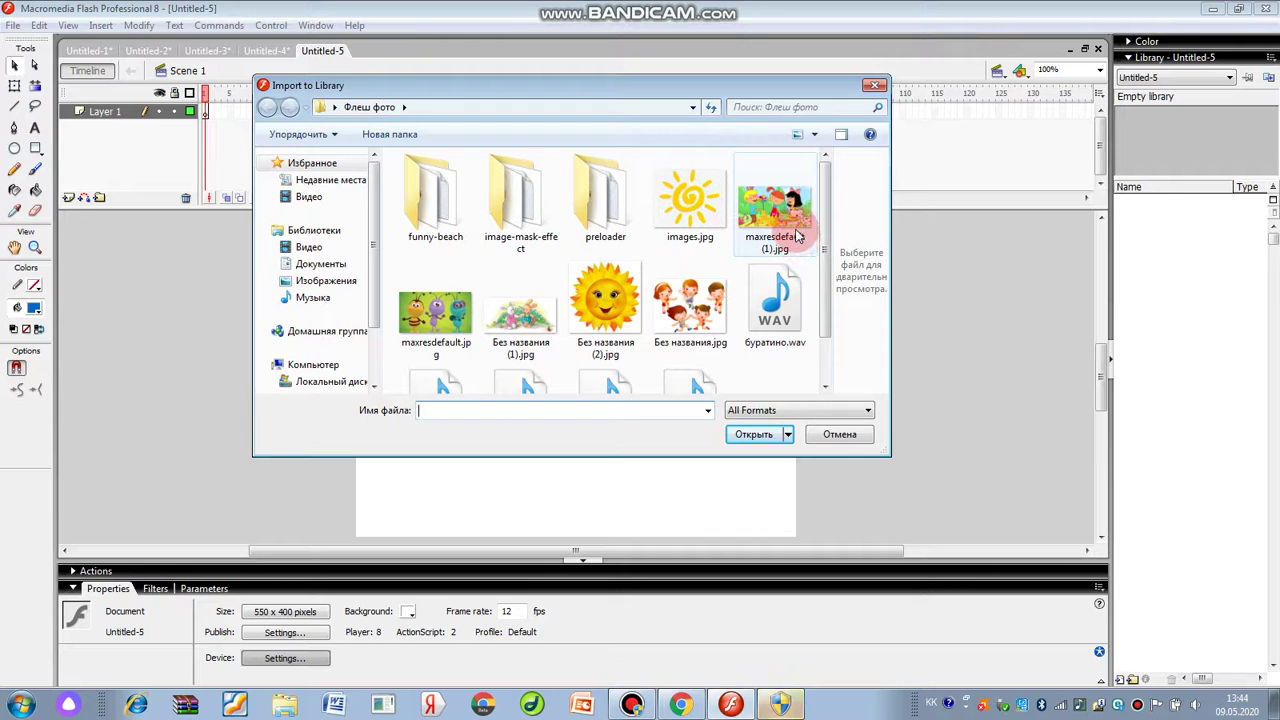
left_click(828, 234)
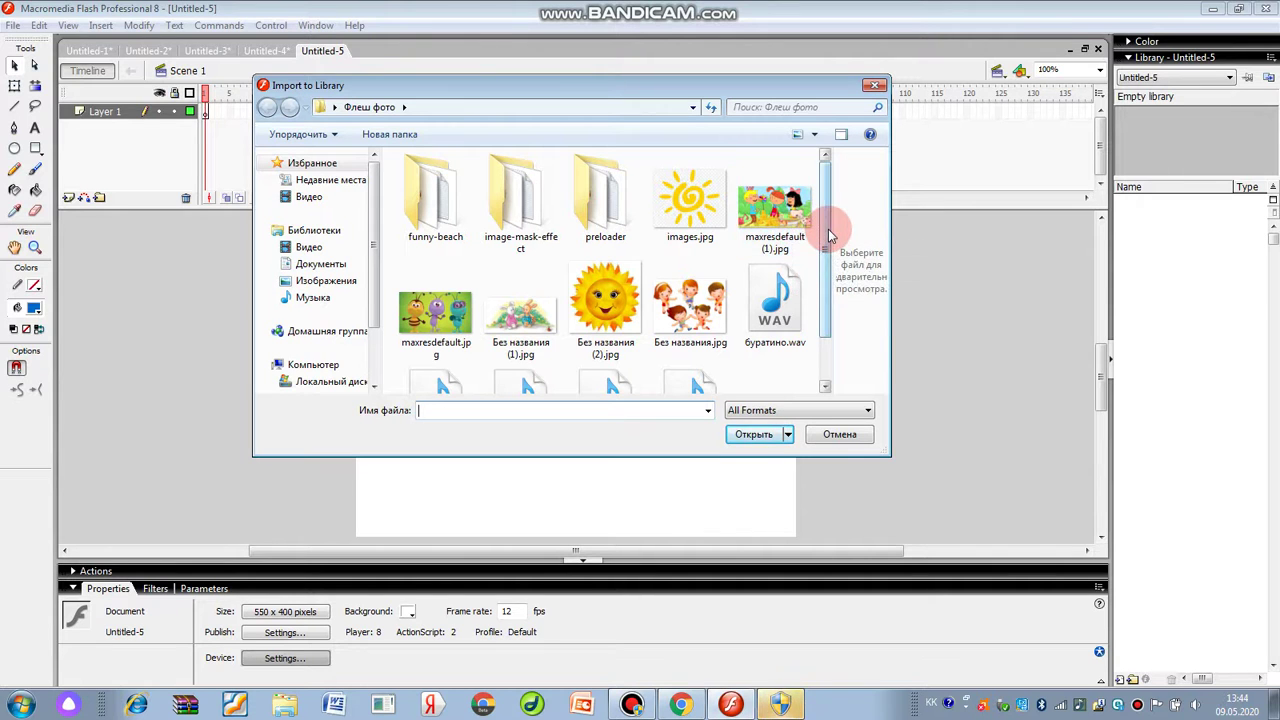
left_click_drag(828, 234, 829, 257)
left_click(545, 273)
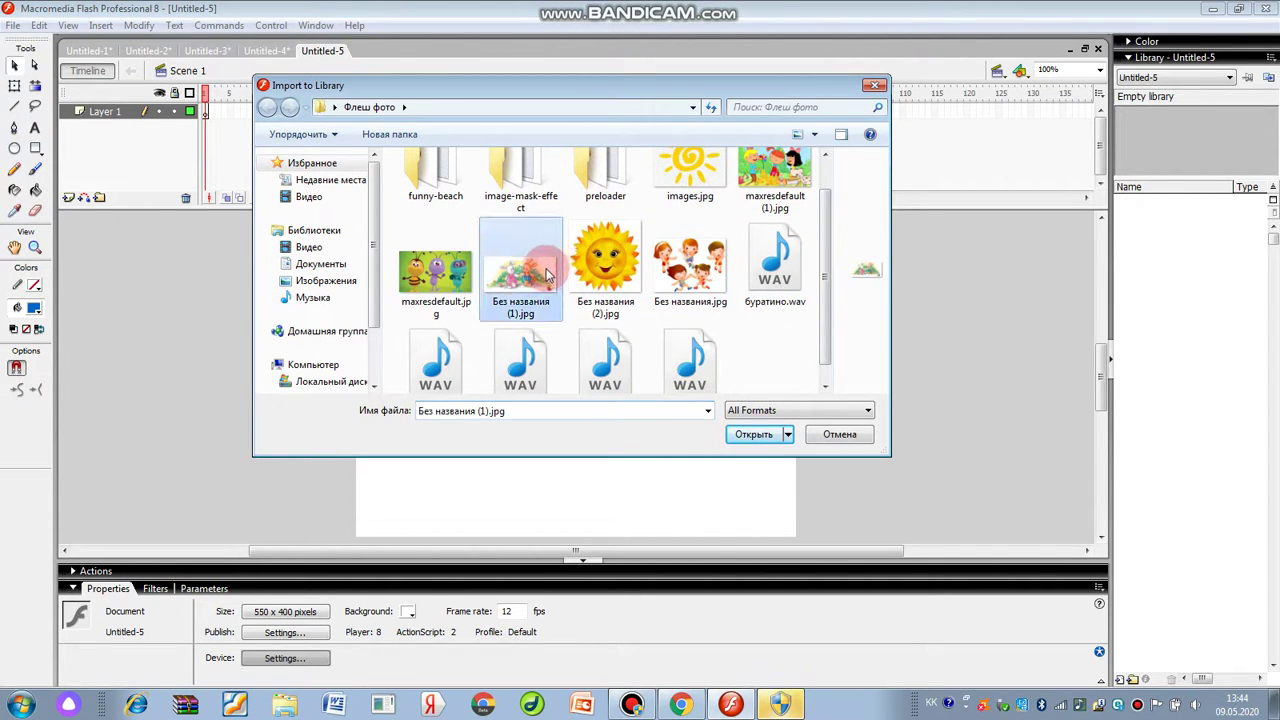
left_click(605, 265, "ctrl")
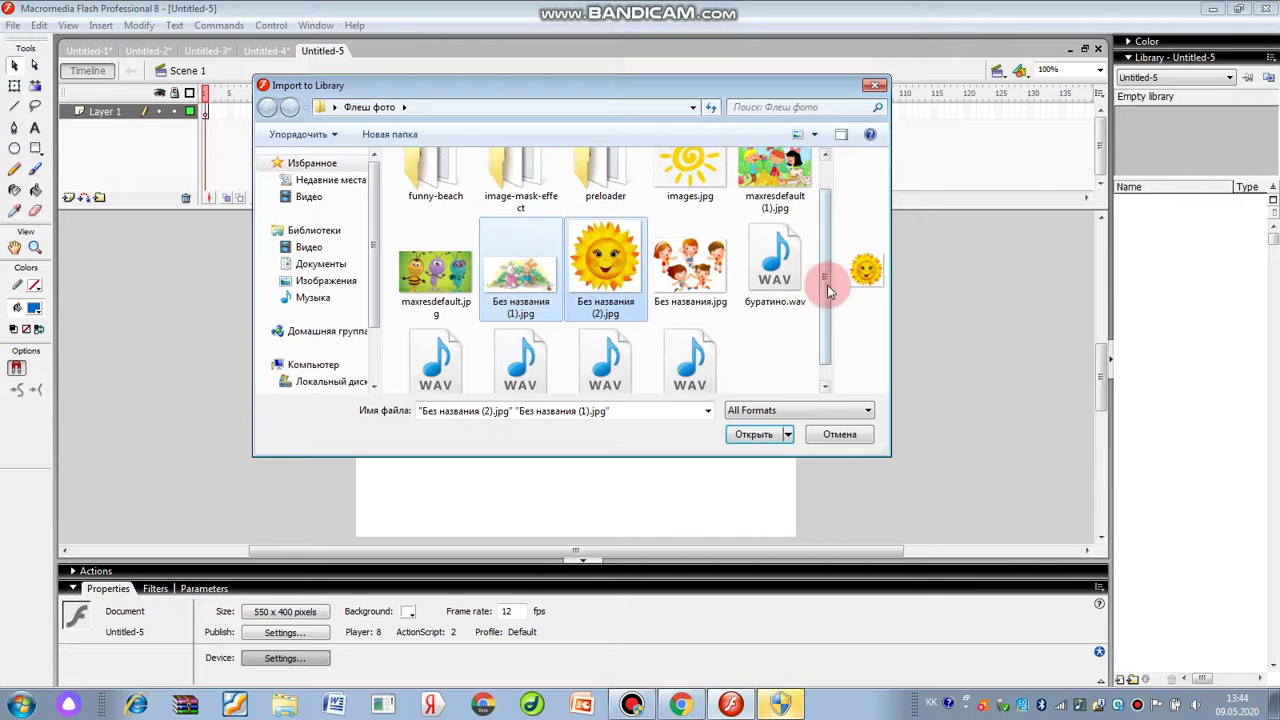
left_click_drag(827, 285, 826, 305)
left_click(700, 349, "ctrl")
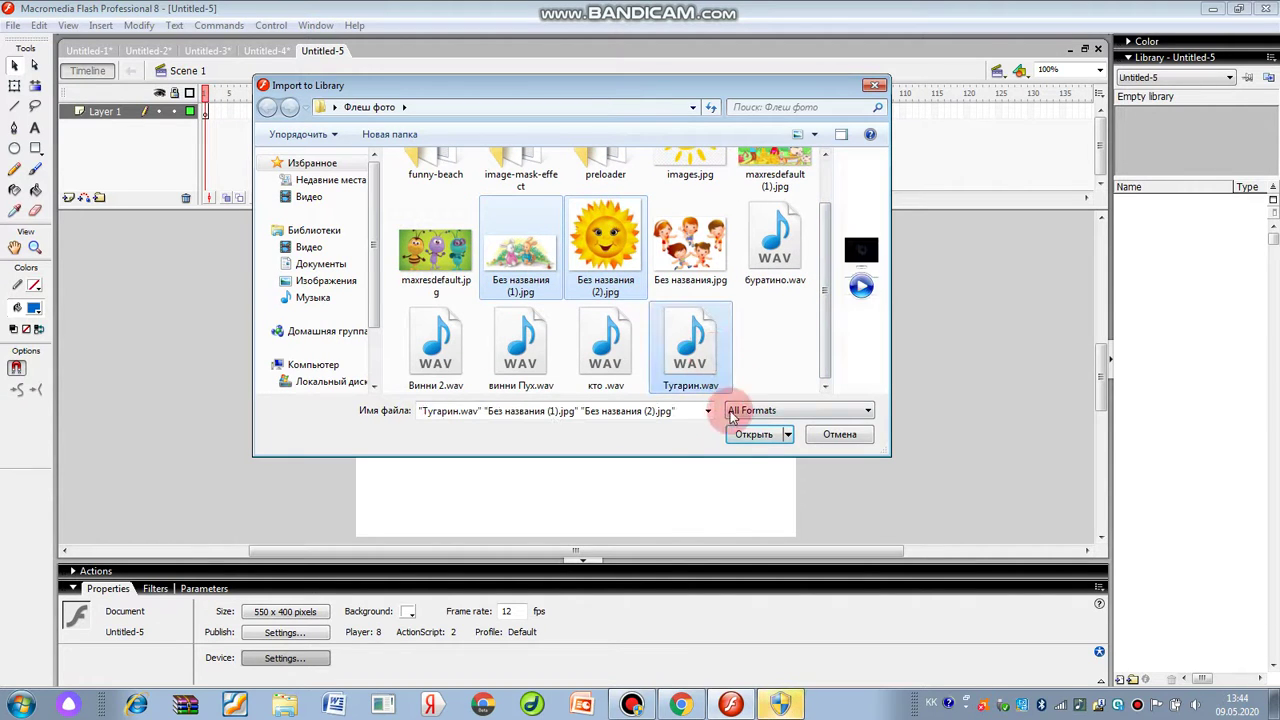
left_click(743, 436)
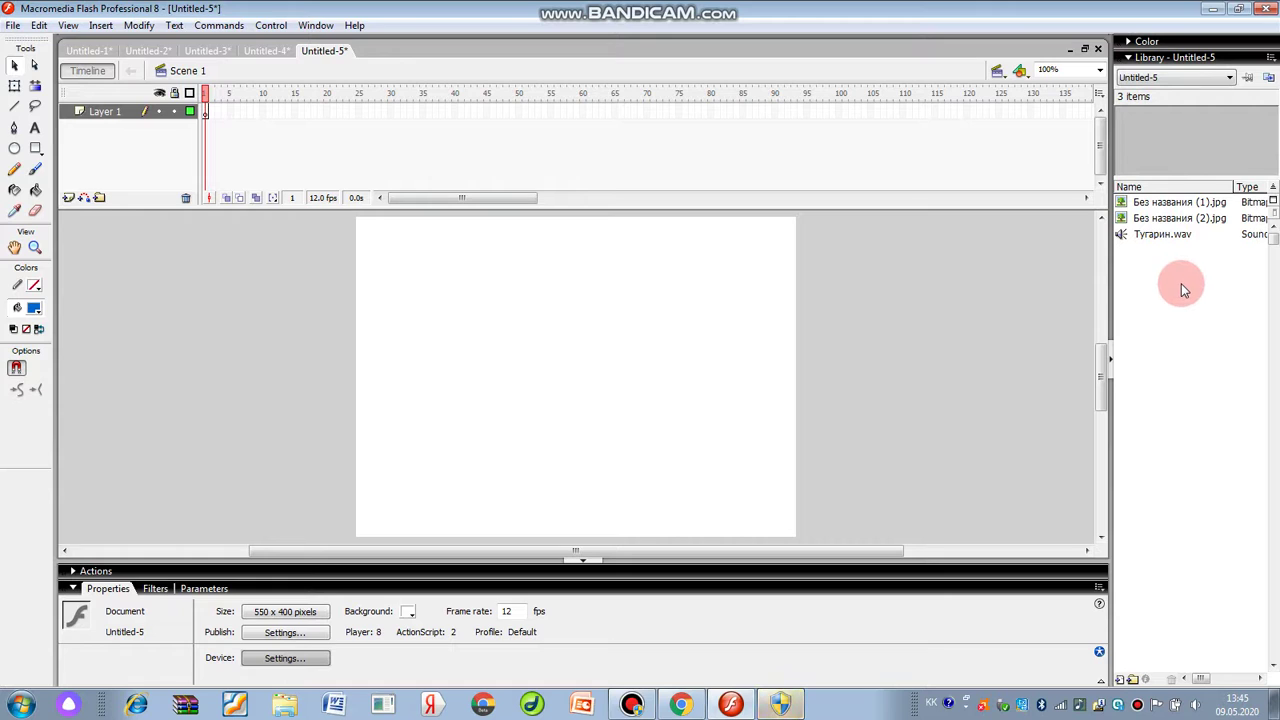
Step: Add a new layer above Layer 1 and place the rabbits picture on it in the lower middle of the stage
left_click(68, 197)
left_click(103, 118)
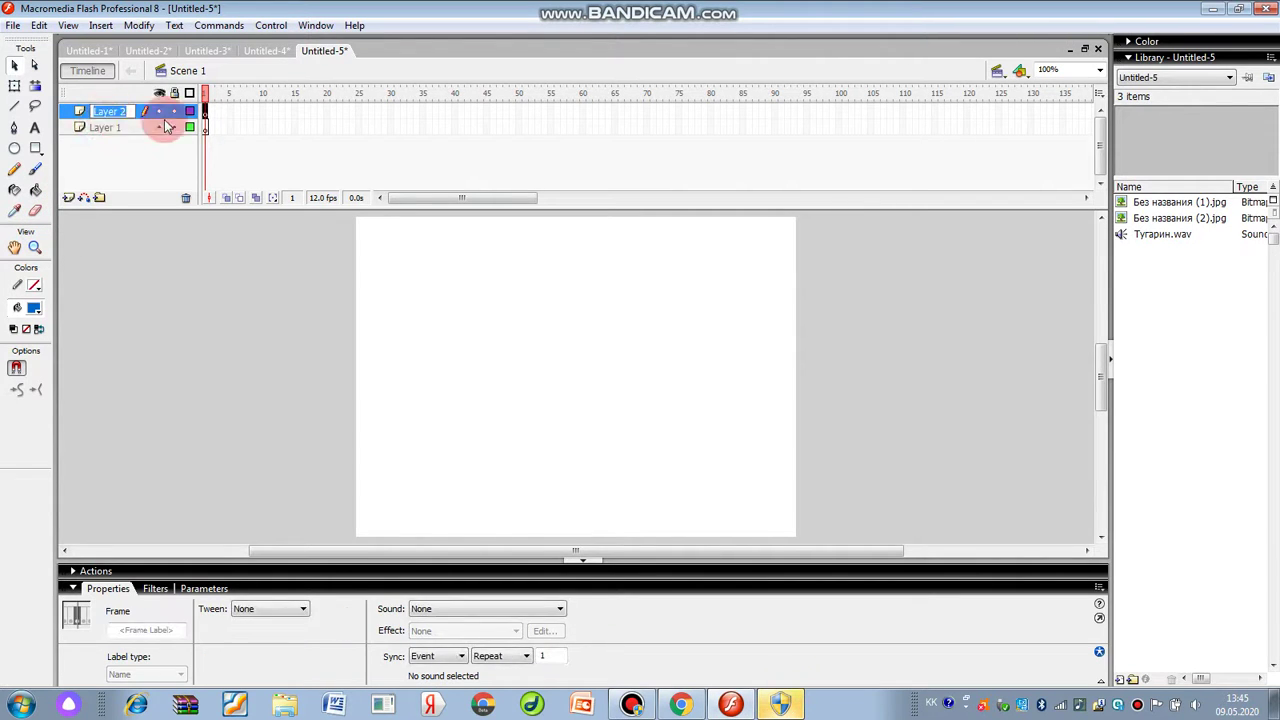
left_click(1136, 220)
left_click_drag(1136, 220, 566, 452)
Step: Rename the layer holding the rabbits picture as қоян
left_click(62, 114)
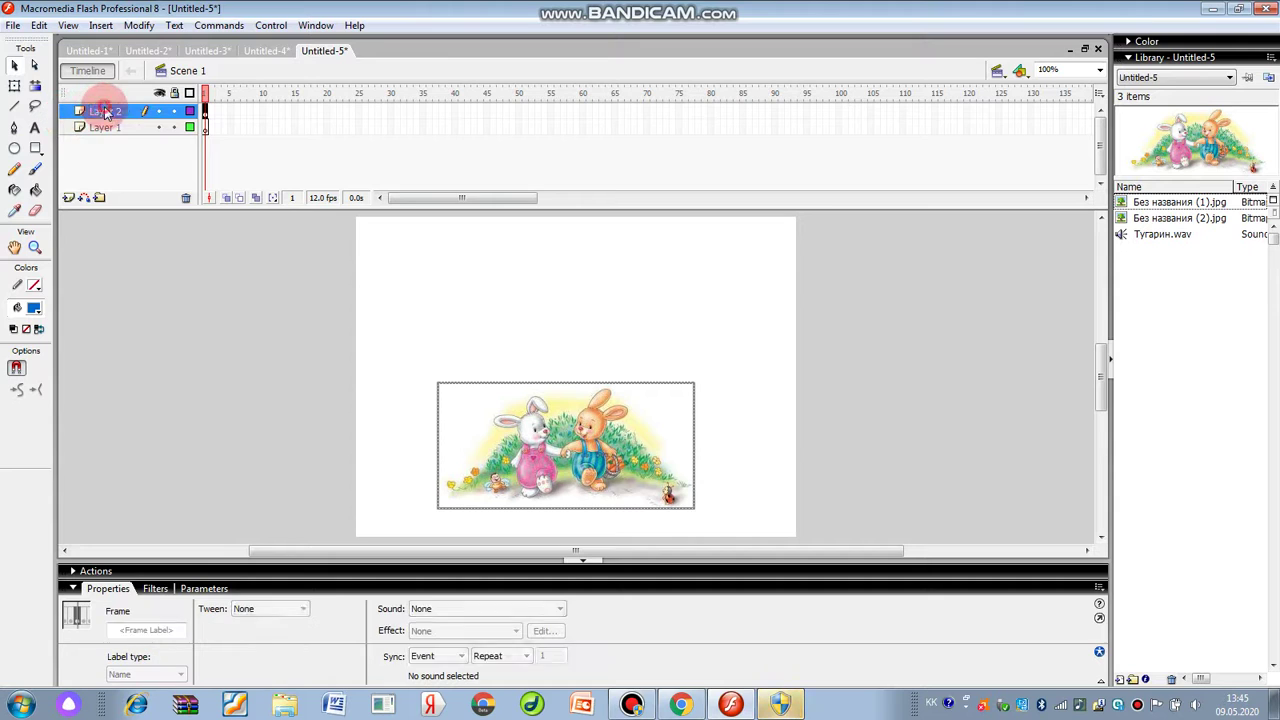
double_click(108, 111)
type("ко")
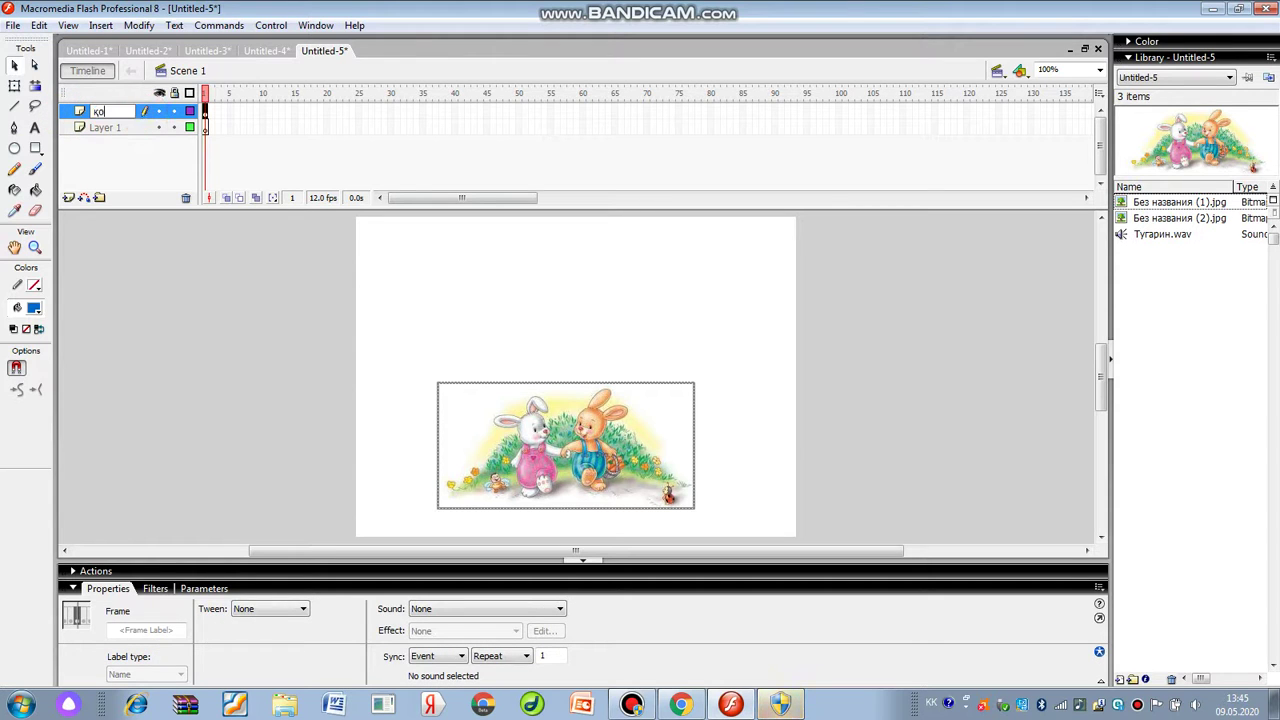
type("ян")
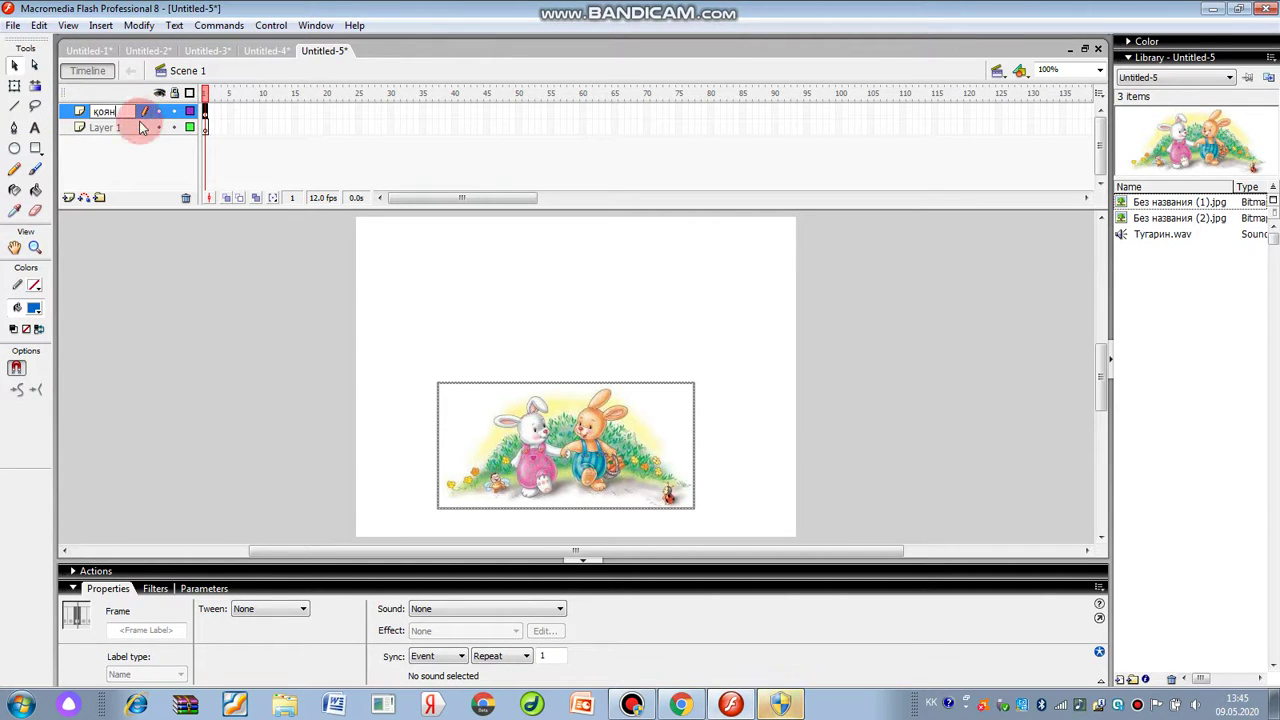
Step: Place the sun picture, Без названия (2).jpg, on Layer 1 in the upper-left part of the stage
left_click(115, 140)
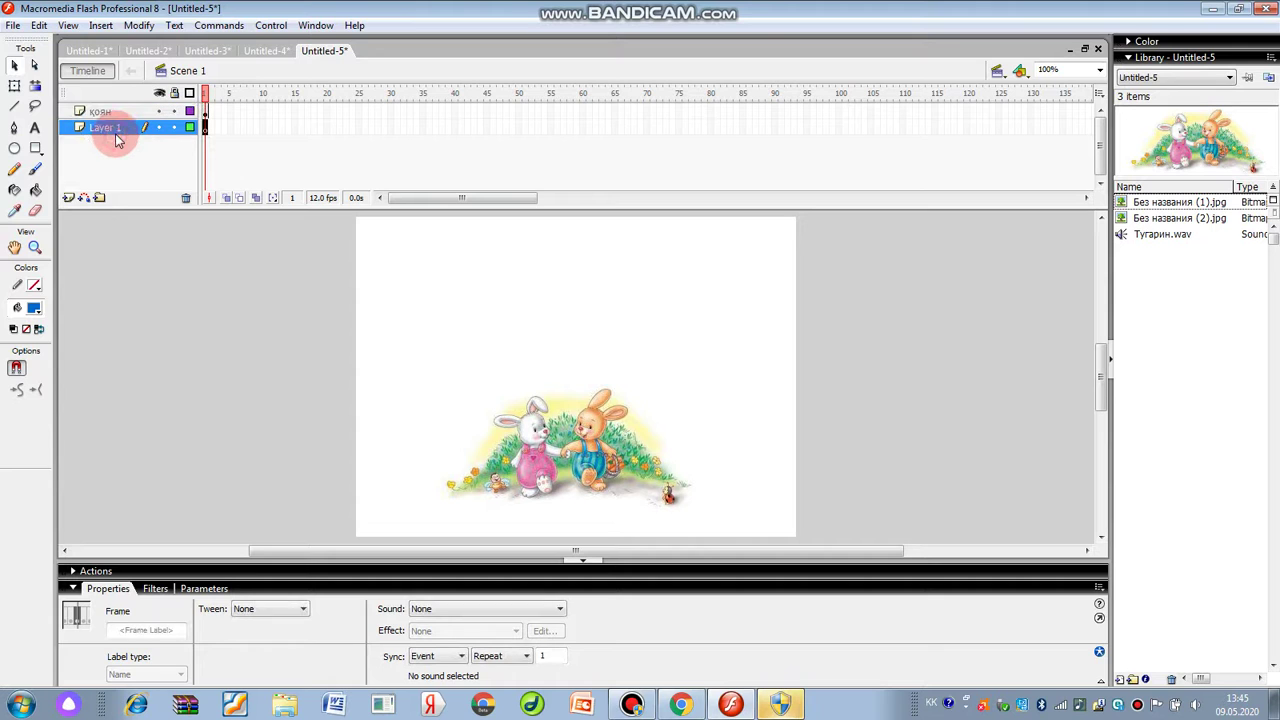
left_click(1165, 218)
left_click_drag(1172, 219, 434, 289)
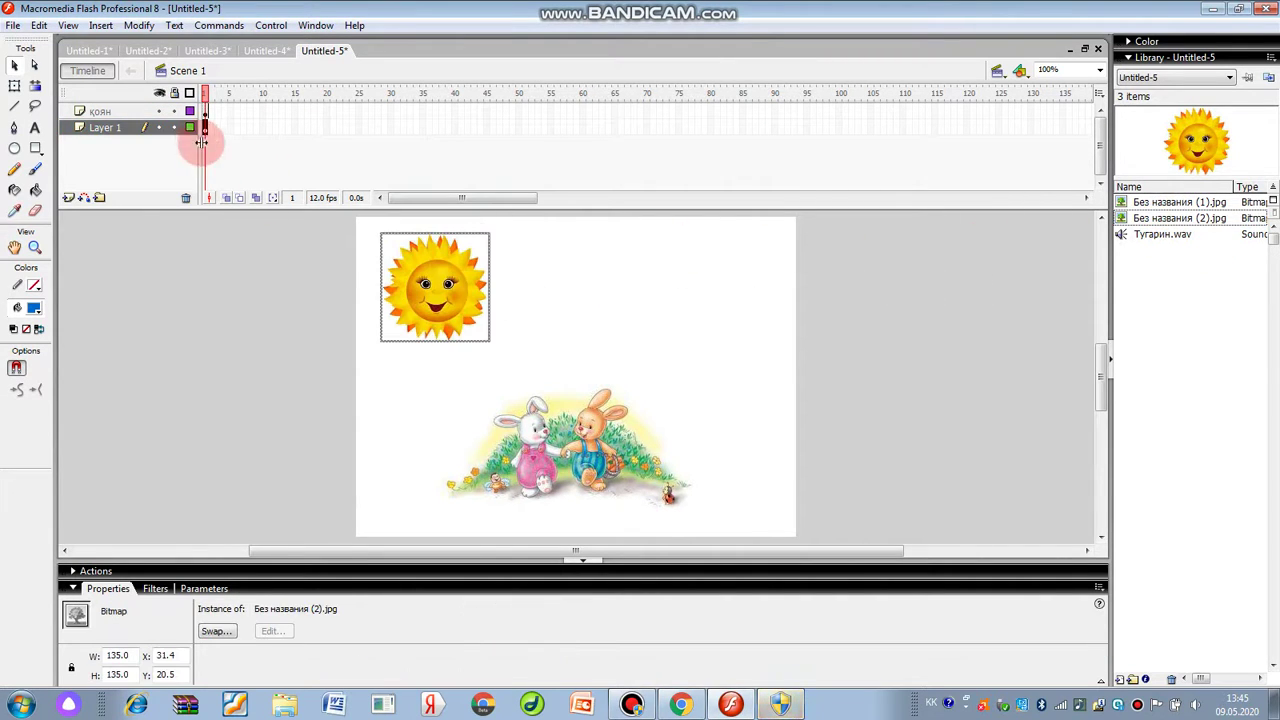
Step: Rename the layer holding the sun picture as күн
double_click(106, 127)
type("қ")
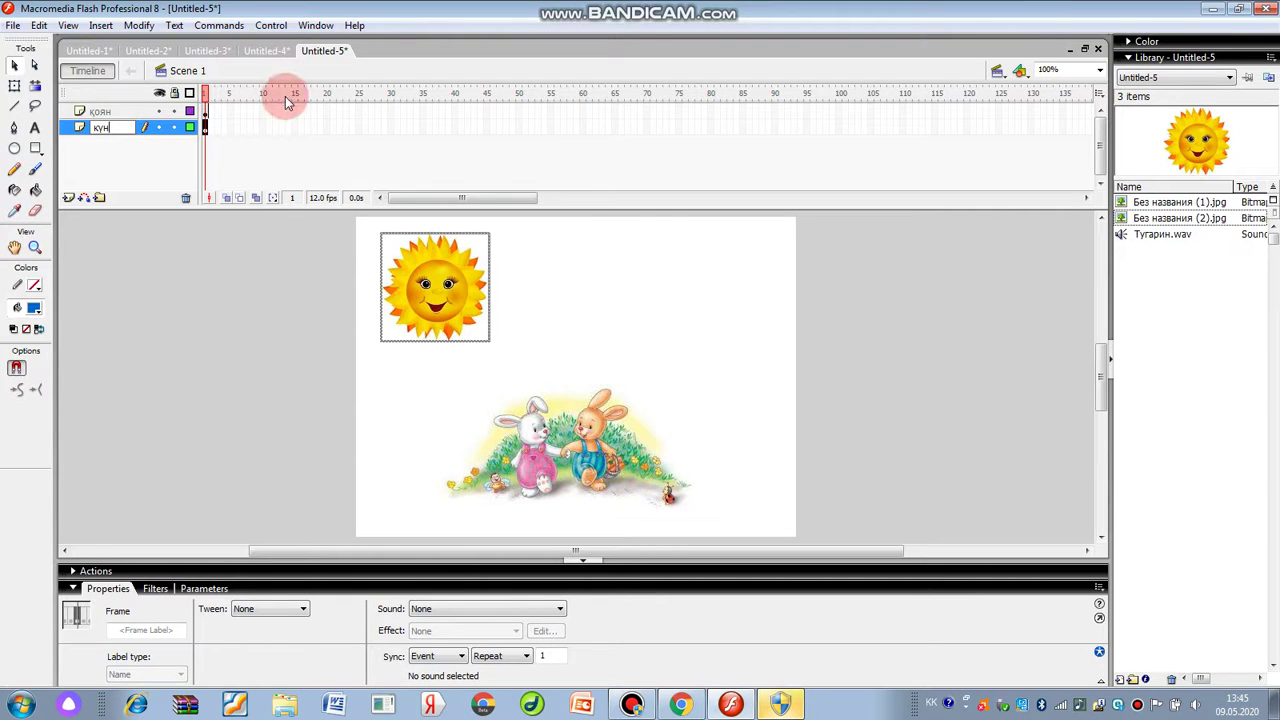
left_click(115, 262)
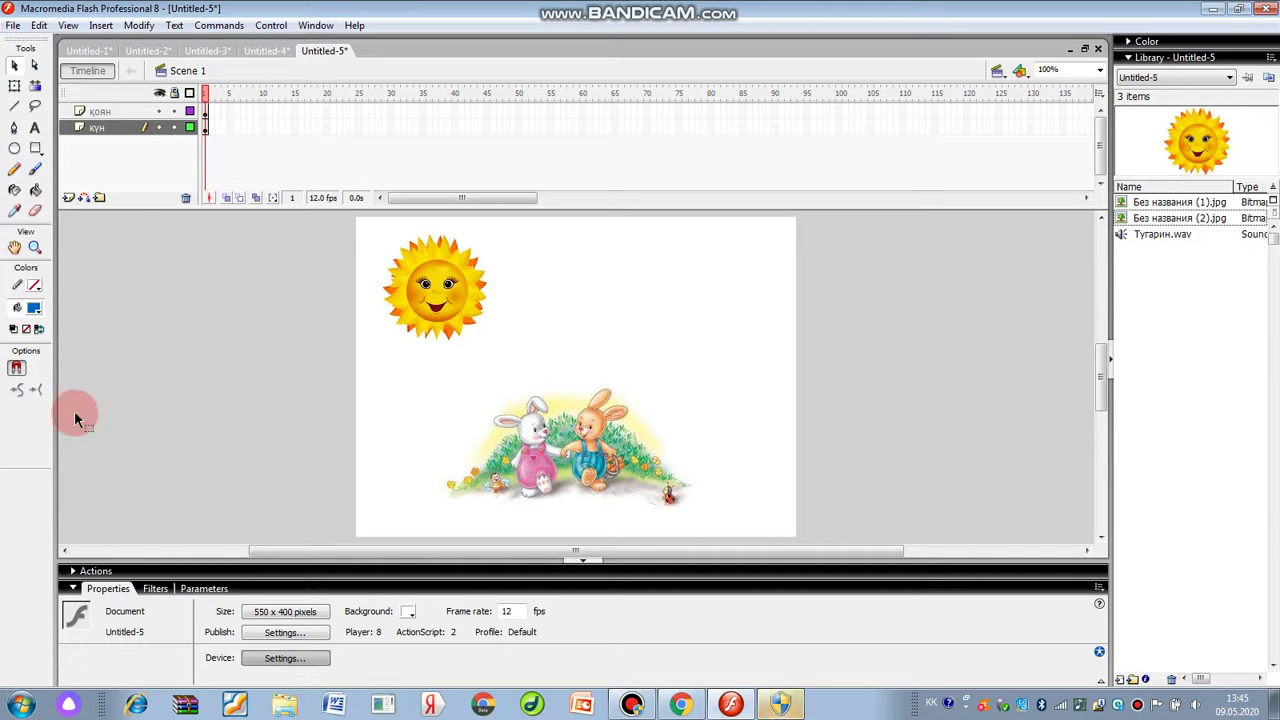
Step: Select the қоян and күн layers in turn to check which picture each one holds
left_click(108, 114)
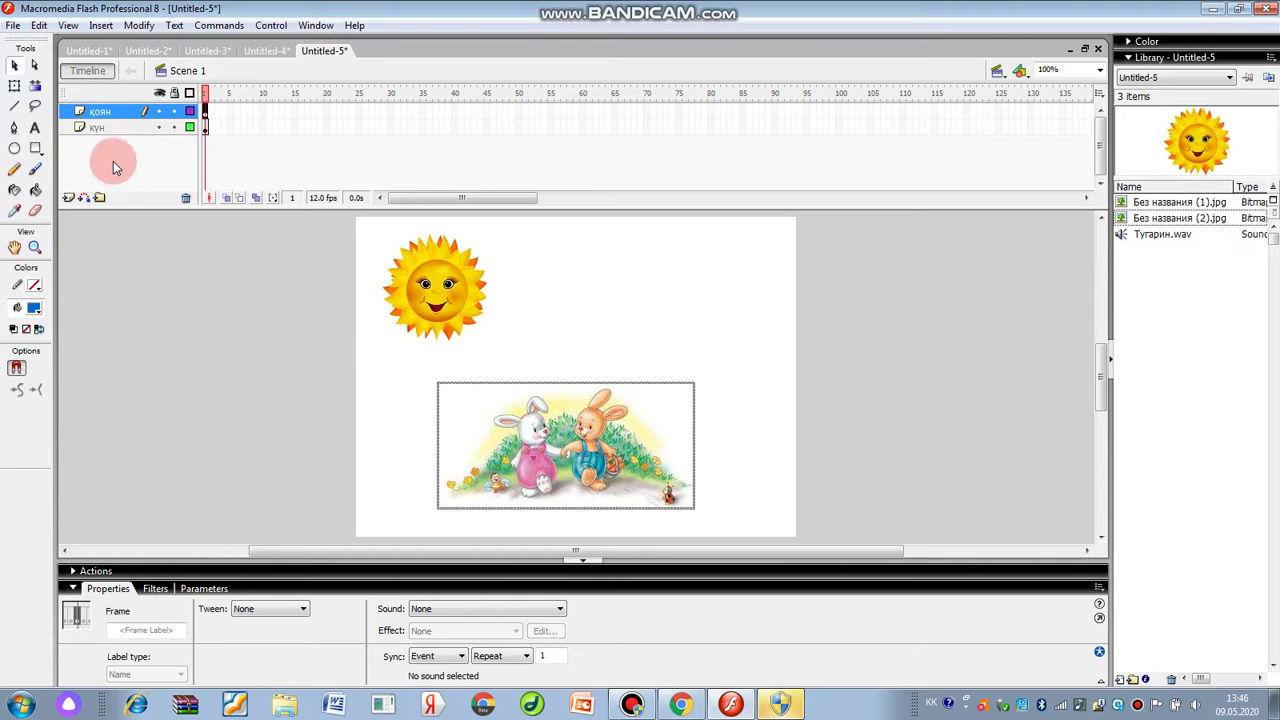
left_click(110, 128)
left_click(418, 222)
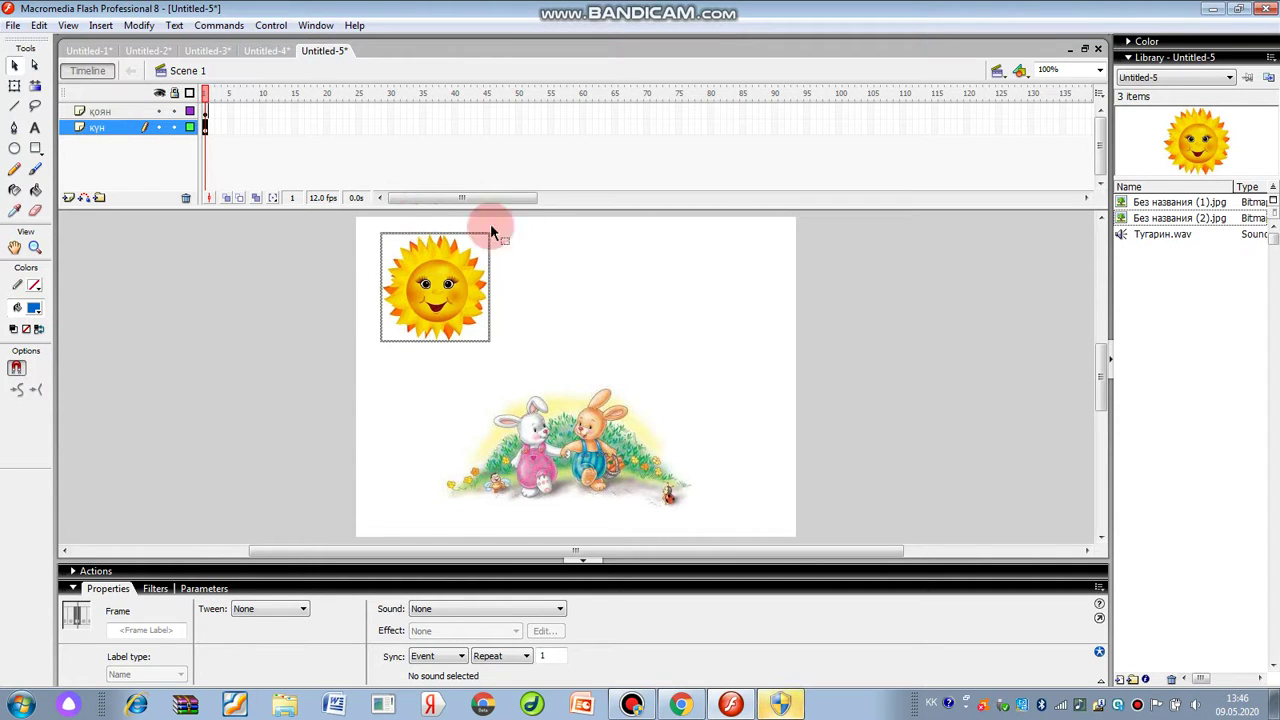
left_click(113, 114)
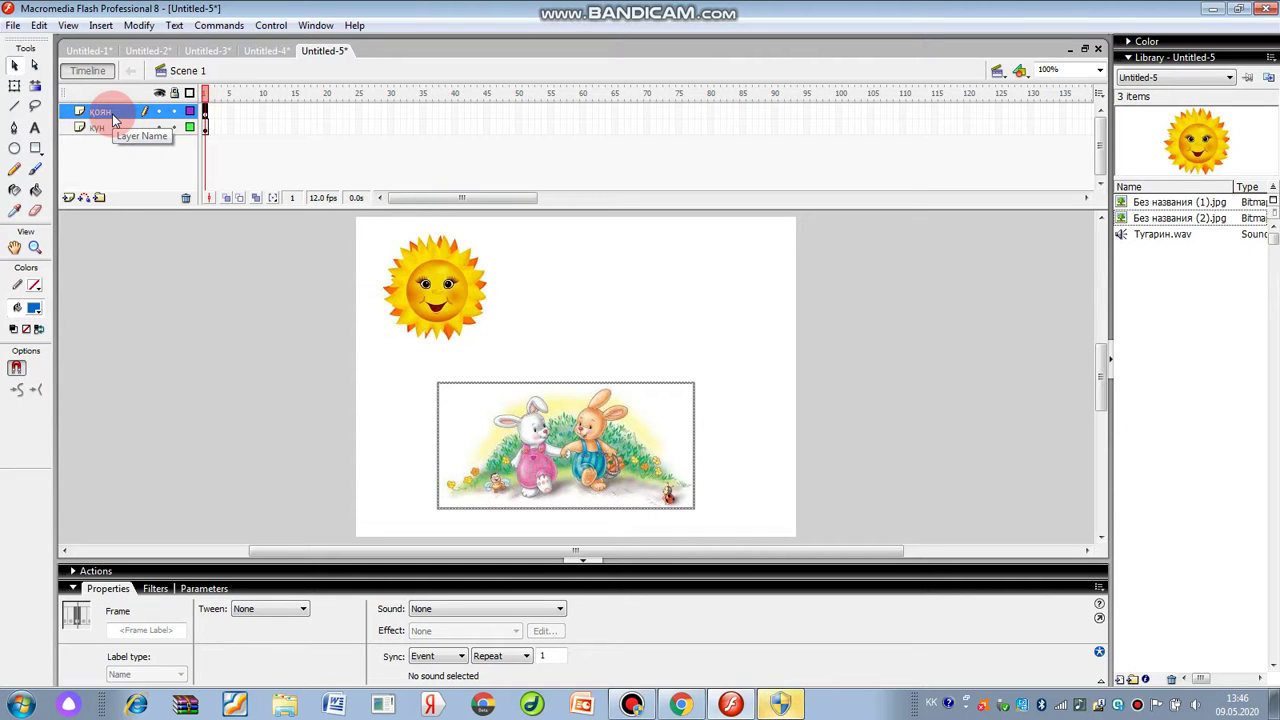
left_click_drag(113, 118, 227, 263)
left_click_drag(444, 321, 415, 347)
mouse_move(492, 275)
left_mouse_down()
mouse_move(451, 365)
mouse_move(475, 234)
mouse_move(473, 283)
left_mouse_up()
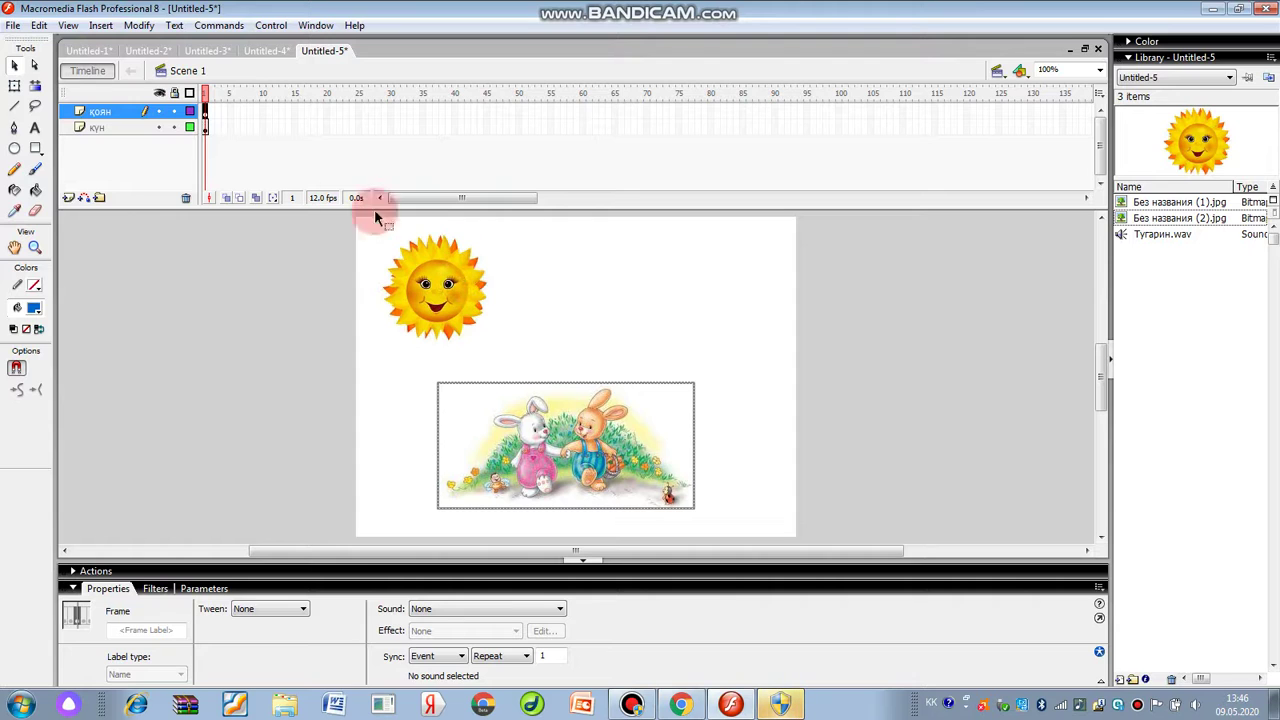
left_click_drag(241, 122, 211, 120)
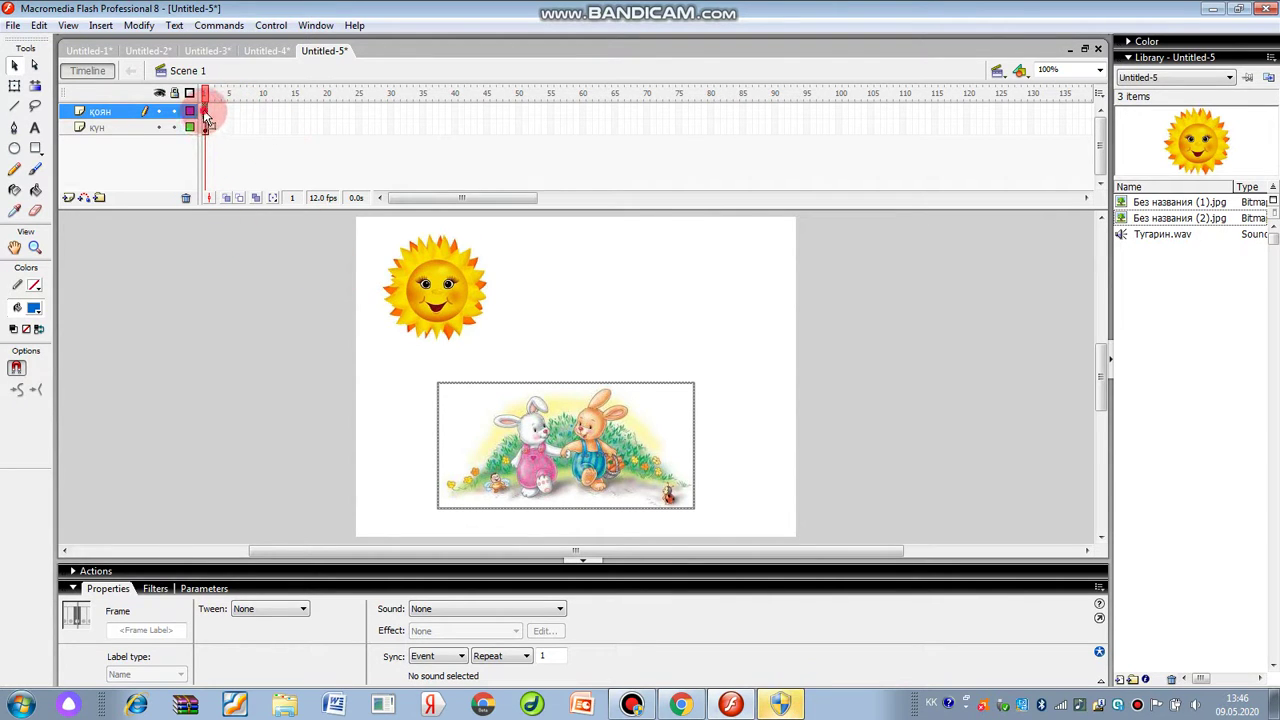
Step: Insert a keyframe after frame 1 on the қоян layer and move it to frame 85
right_click(205, 114)
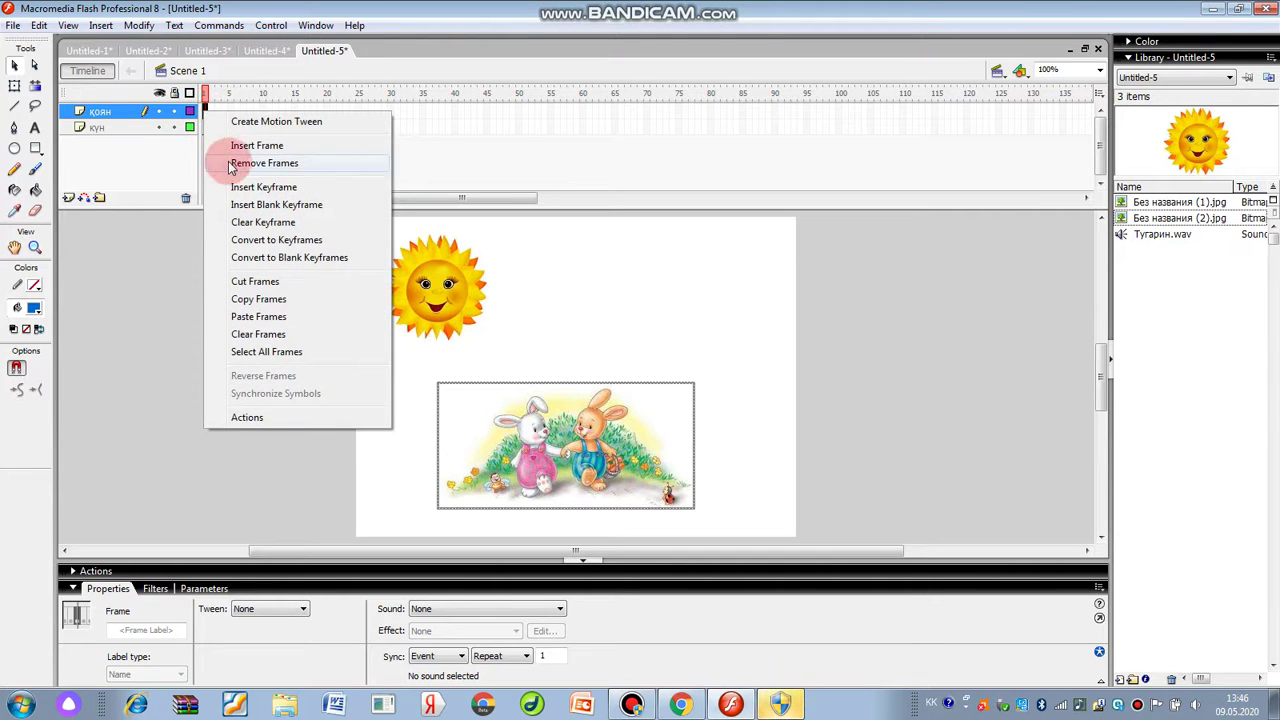
left_click(242, 188)
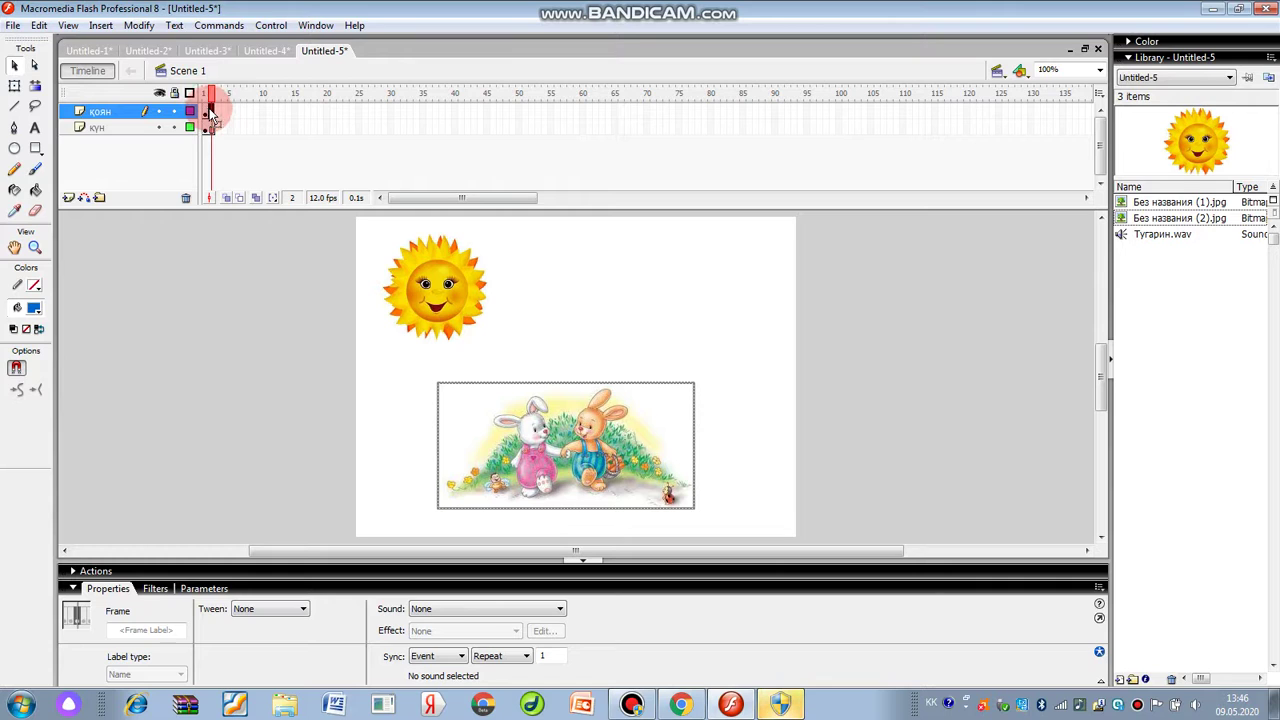
left_click_drag(217, 115, 742, 110)
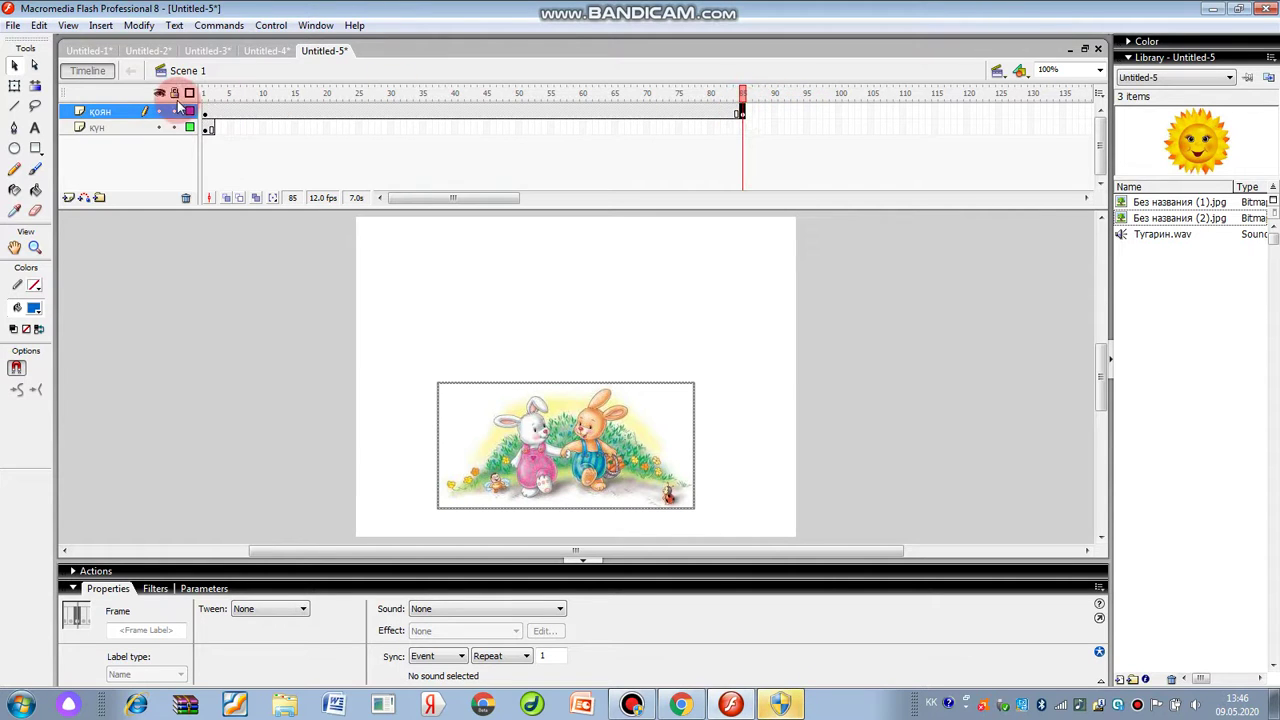
Step: Extend the қоян layer to frame 101 by inserting a frame there
left_click(207, 116)
left_click_drag(207, 116, 845, 124)
right_click(845, 106)
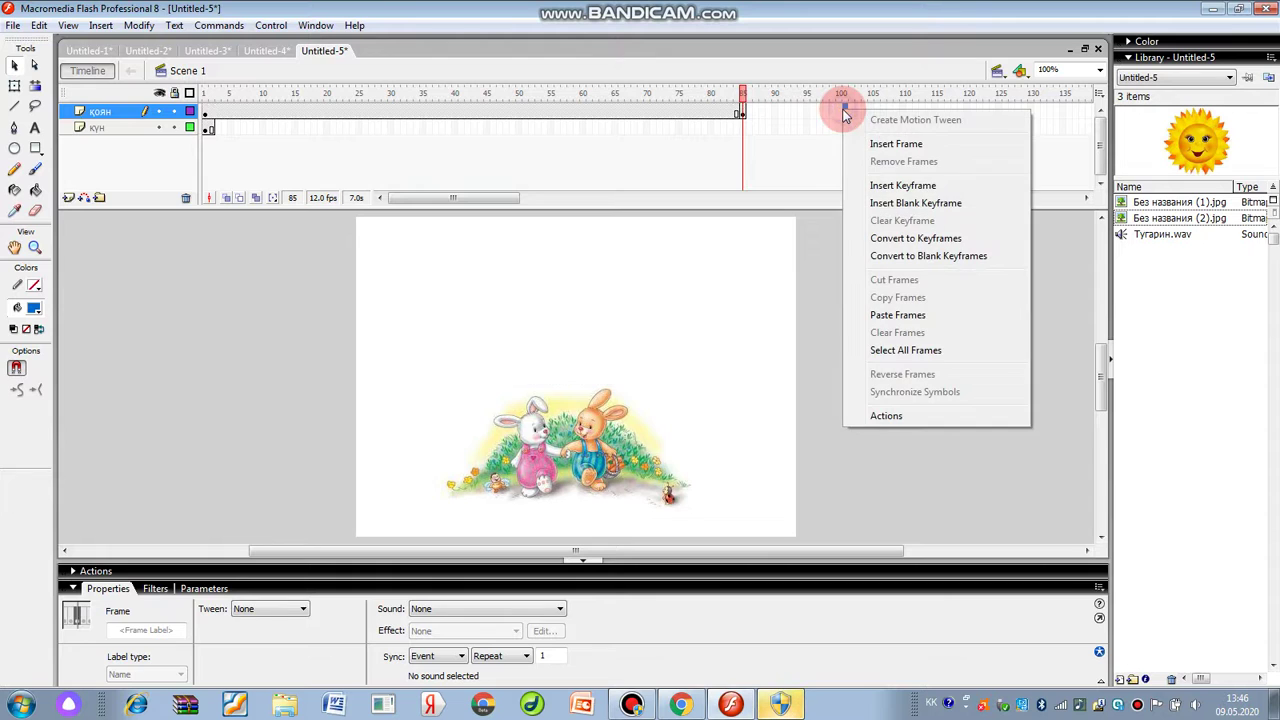
left_click(859, 150)
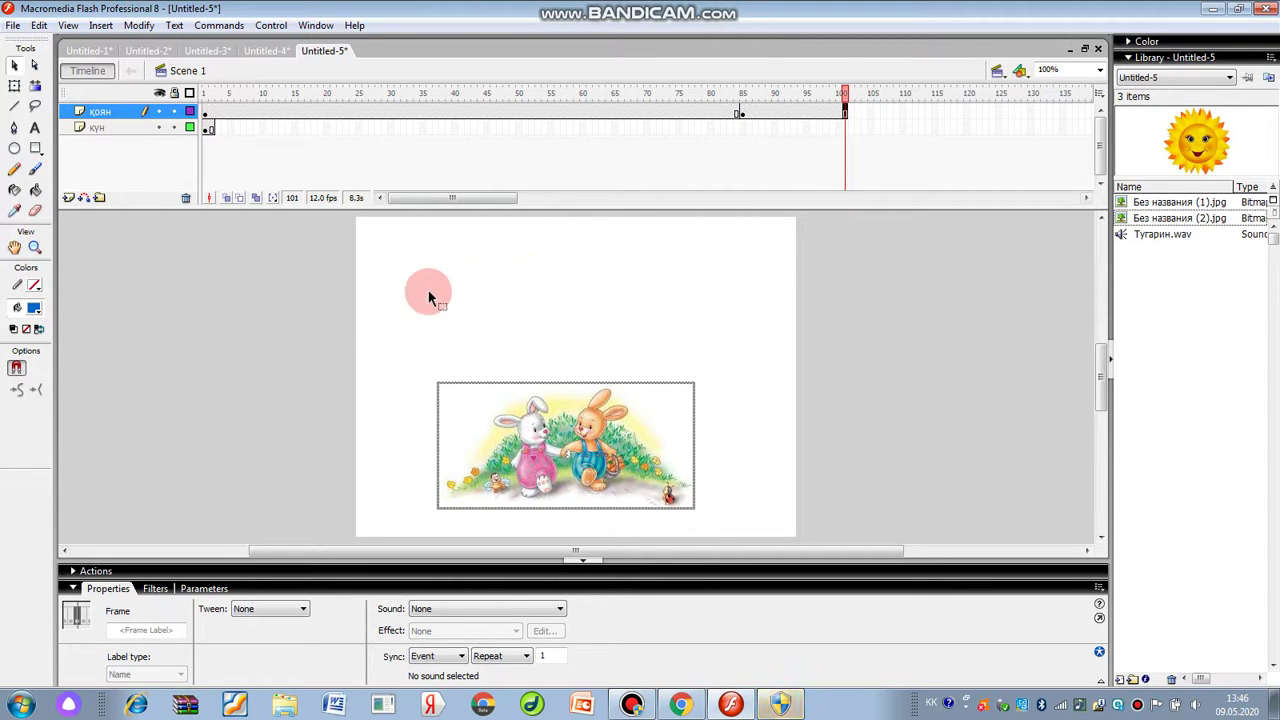
Step: Move the sun's keyframe on the күн layer from the first frame to frame 40
left_click(100, 128)
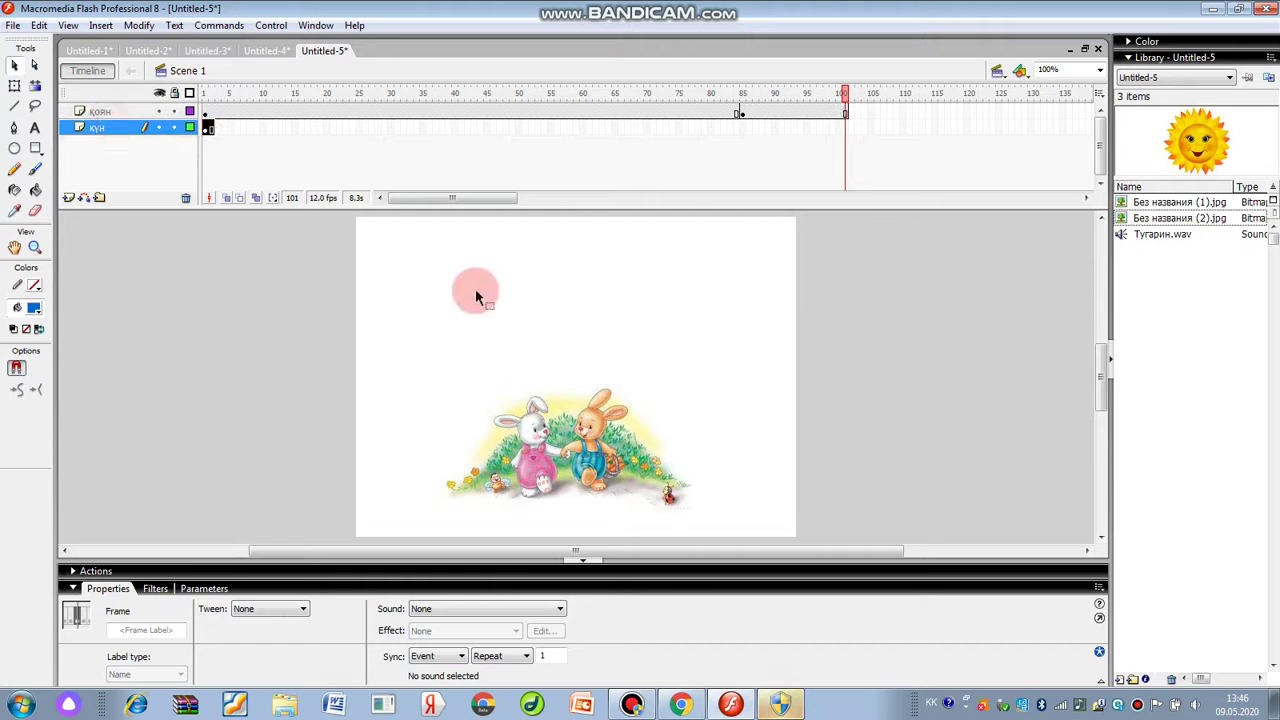
left_click(480, 288)
left_click(95, 128)
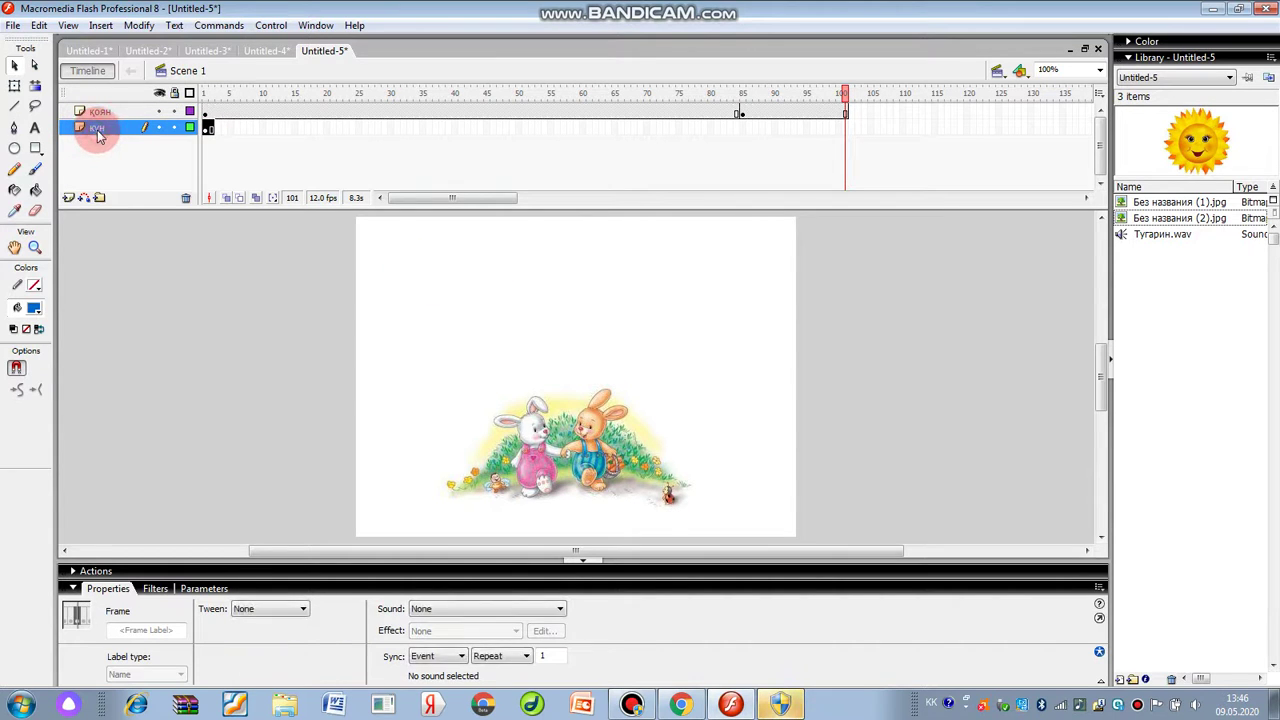
left_click(474, 149)
left_click(613, 148)
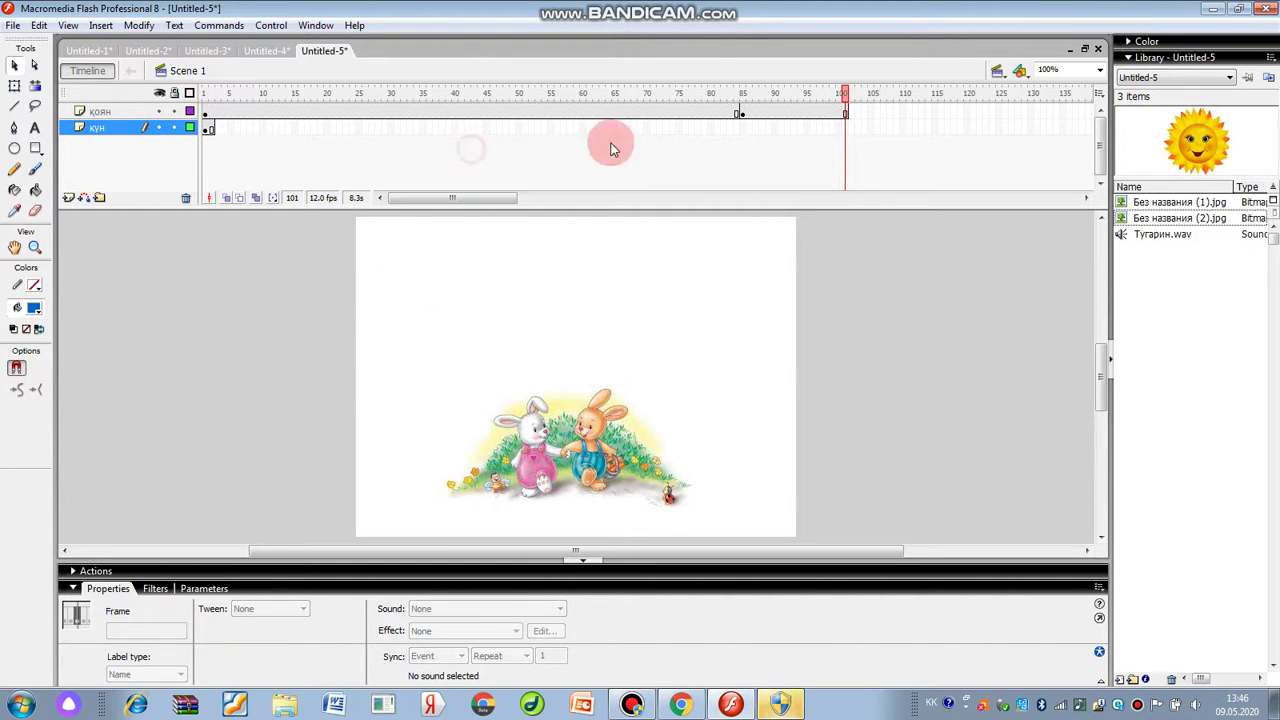
left_click(206, 127)
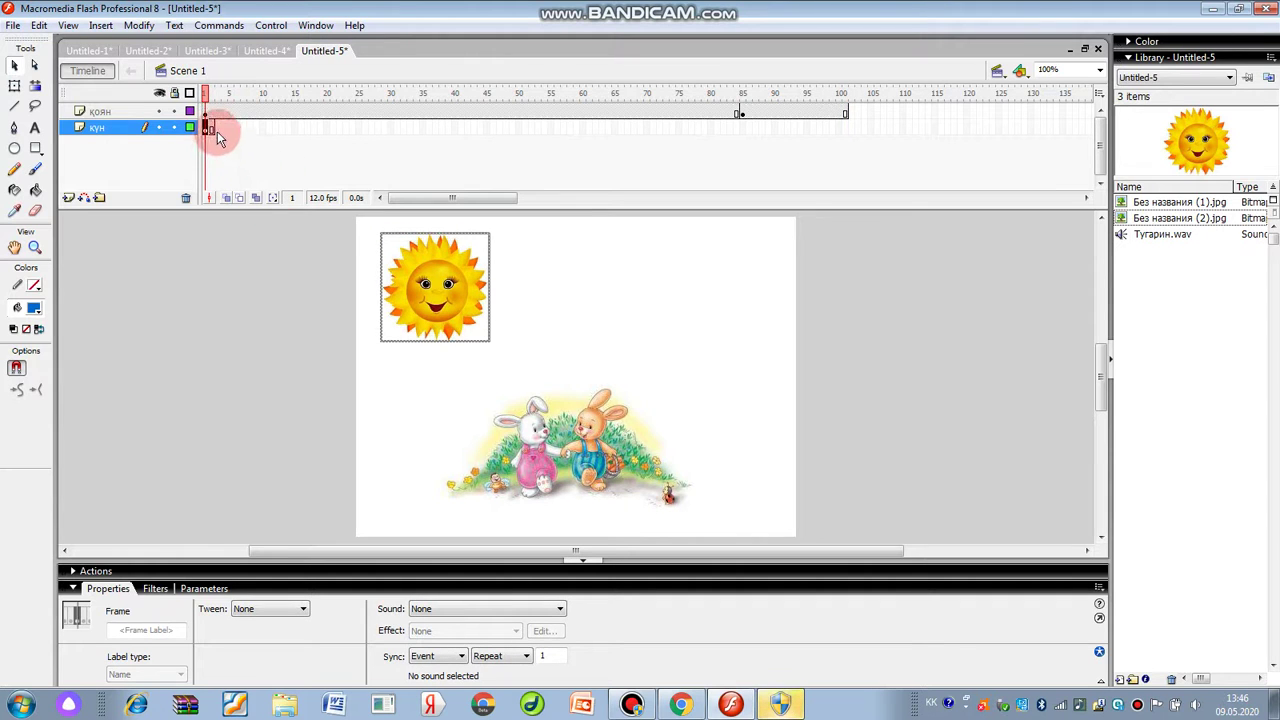
left_click_drag(209, 133, 459, 153)
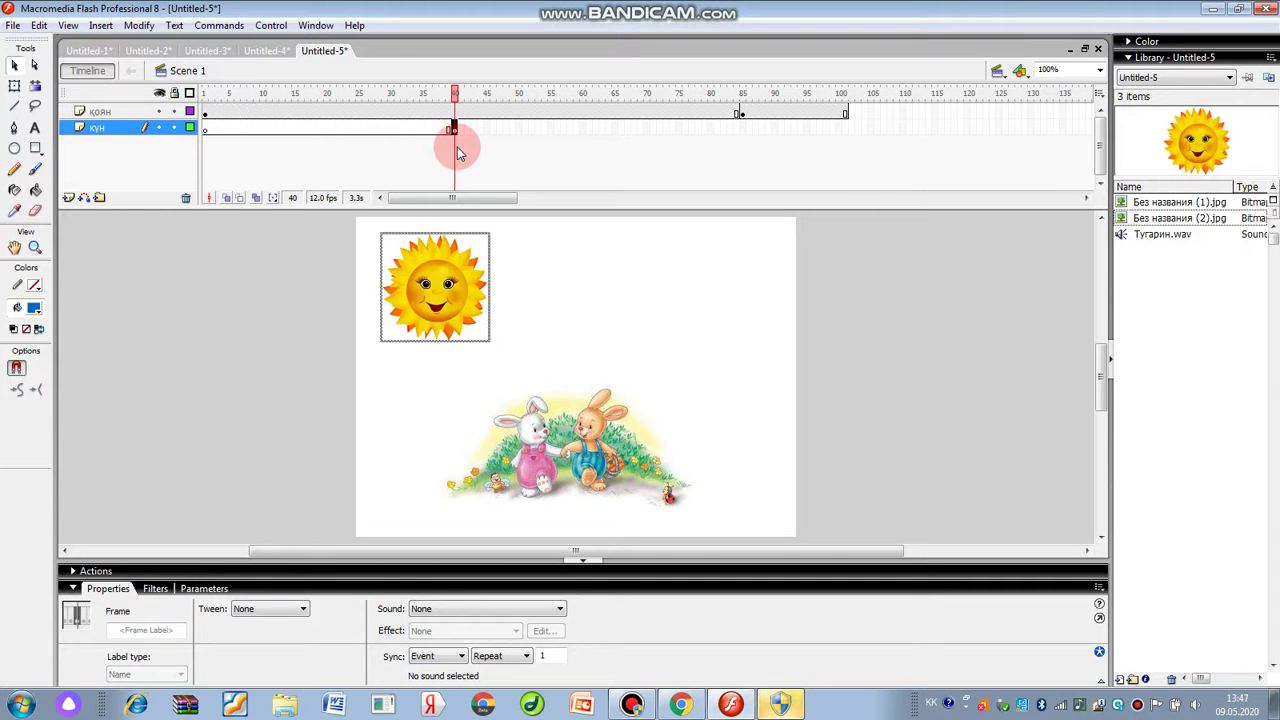
Step: Play the animation twice to check when the sun appears beside the rabbits
left_click(276, 27)
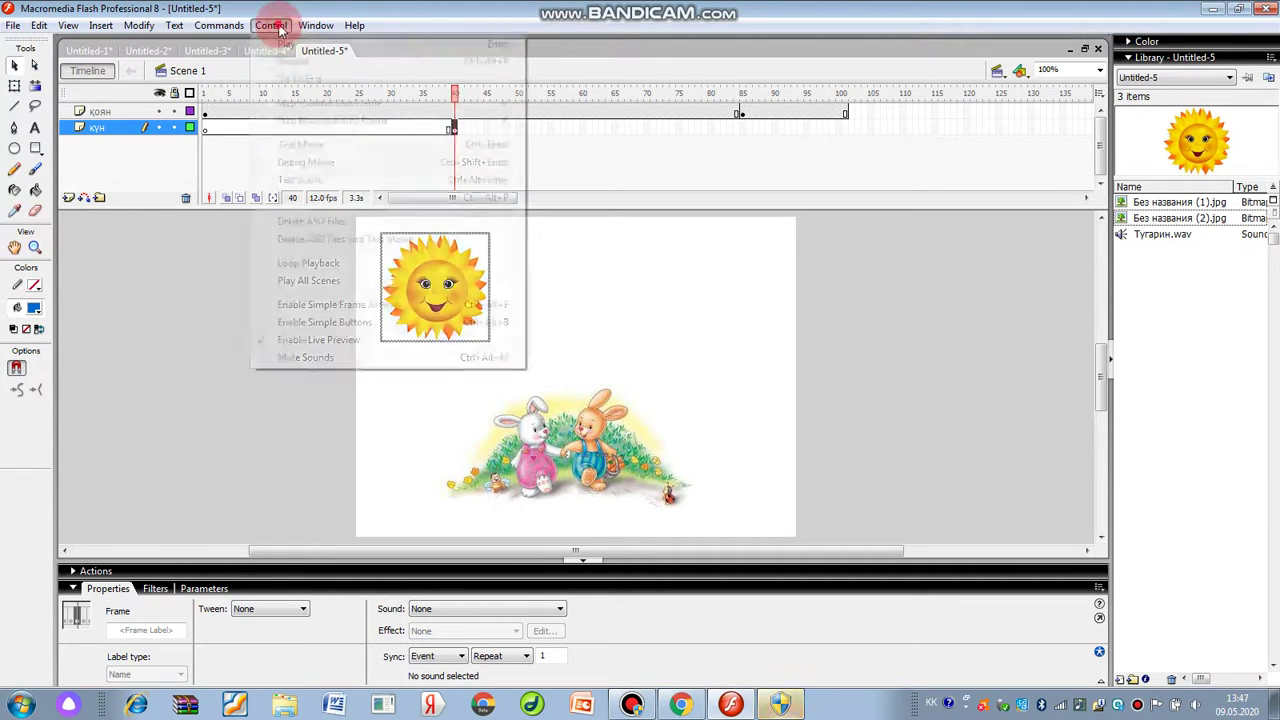
left_click(282, 43)
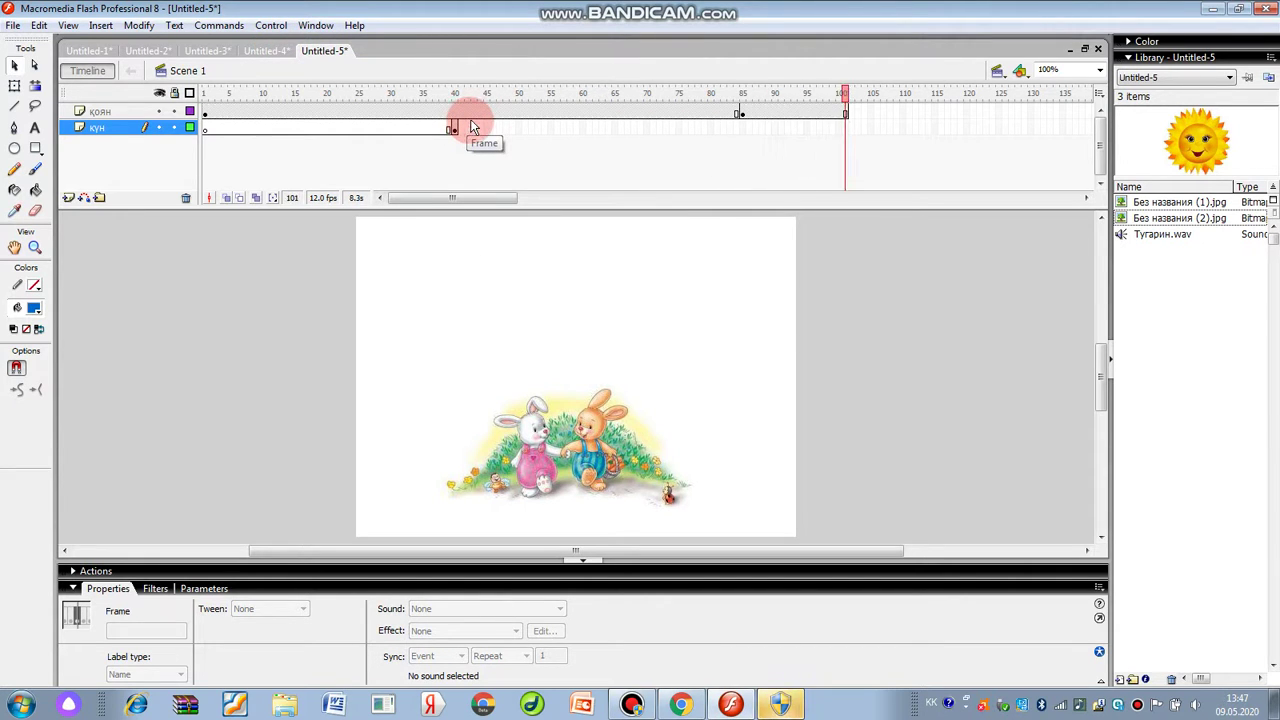
left_click(272, 25)
left_click(285, 44)
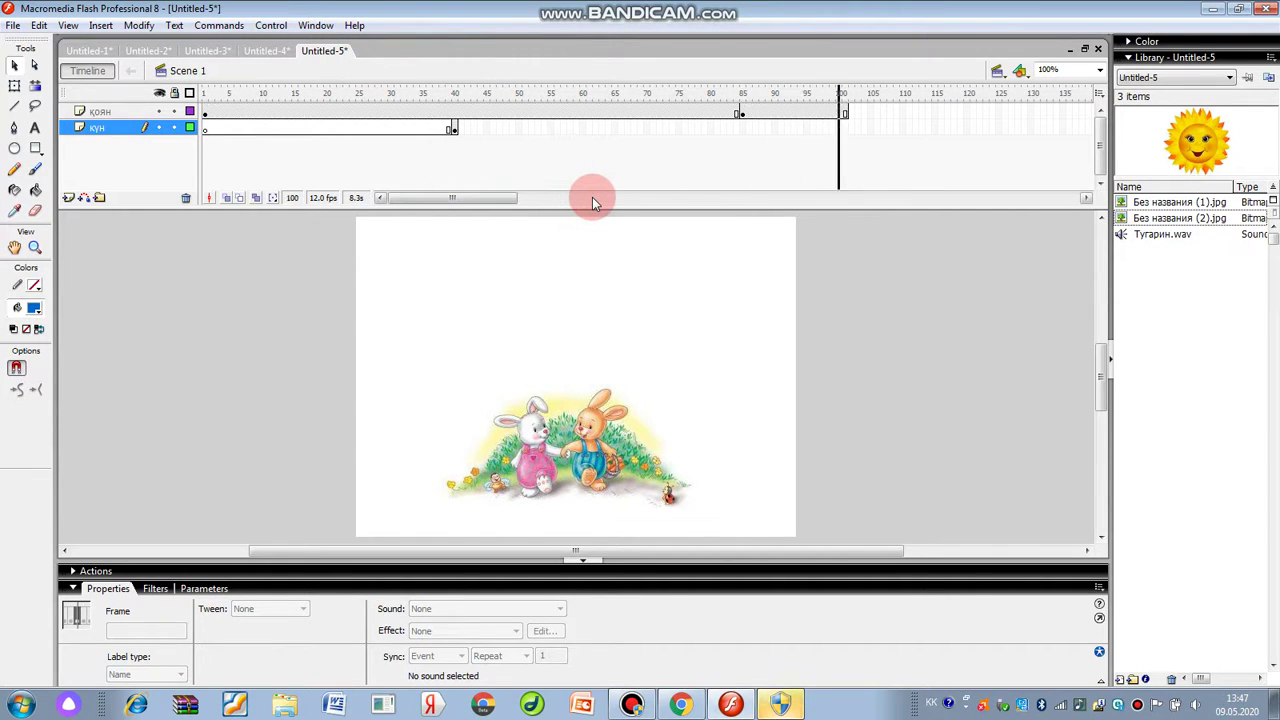
Step: Insert a keyframe at frame 101 on the күн layer so the sun lasts until then
left_click_drag(463, 137, 847, 139)
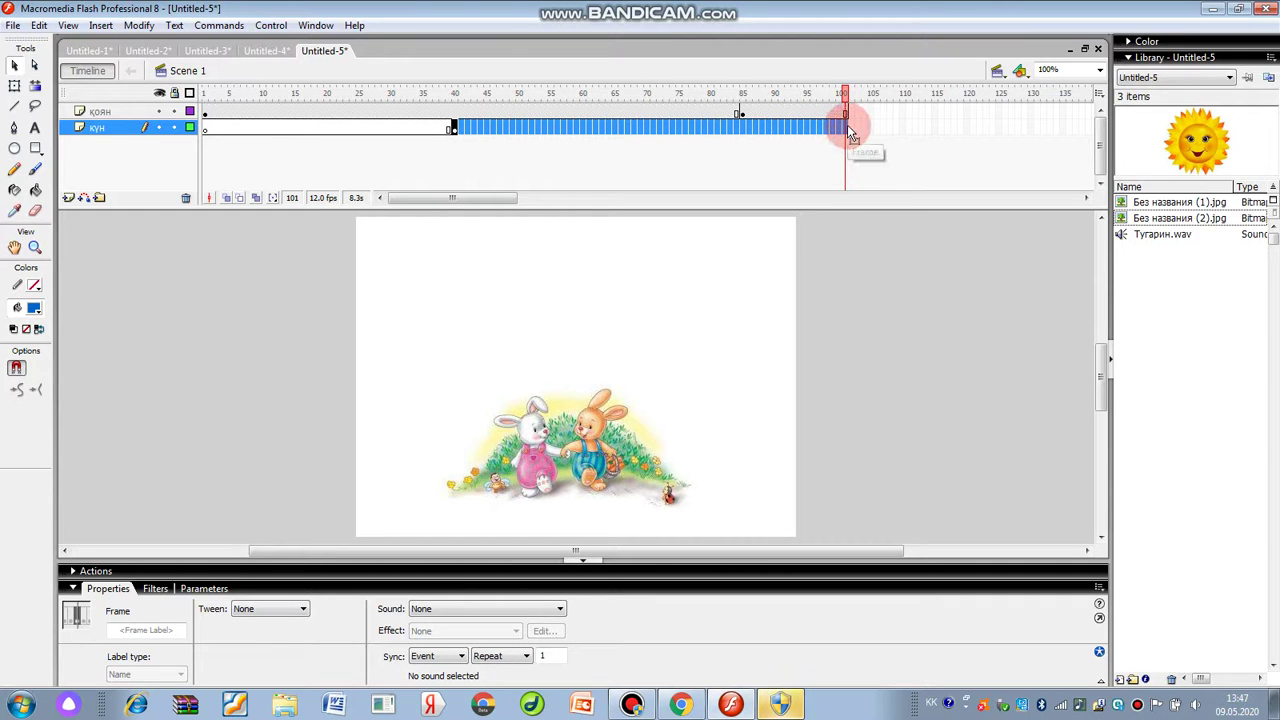
right_click(850, 134)
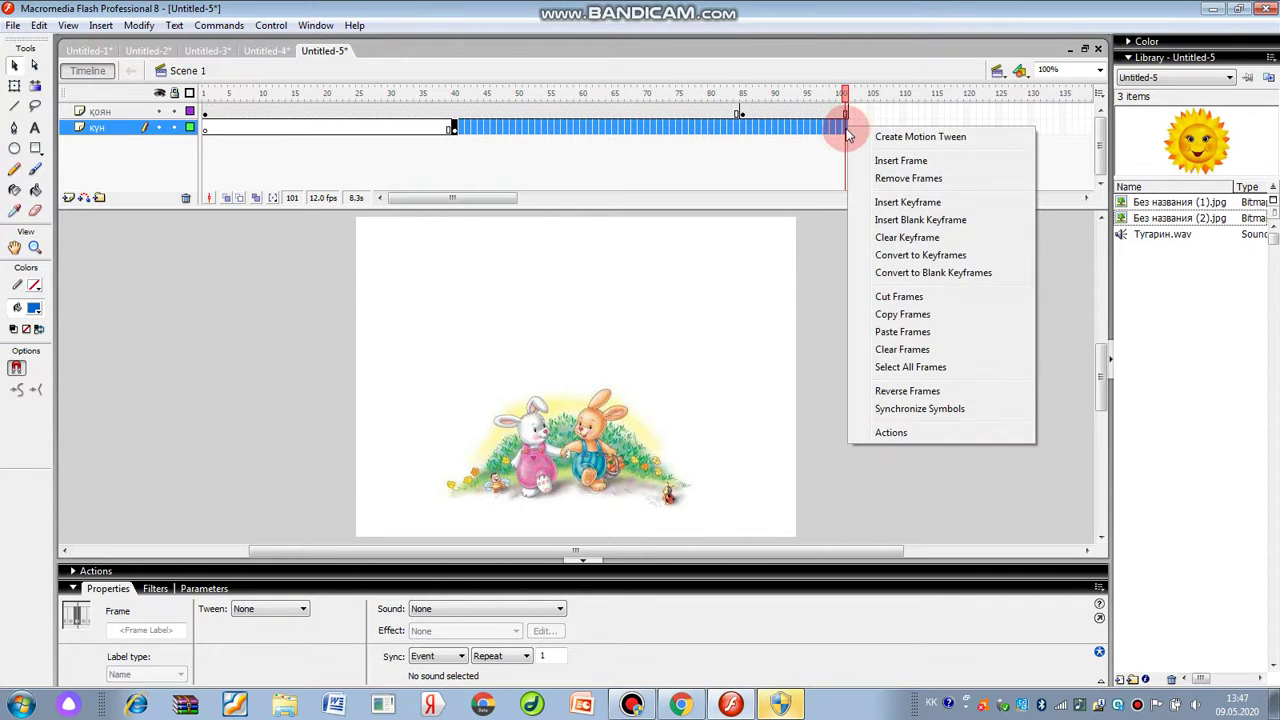
left_click(869, 204)
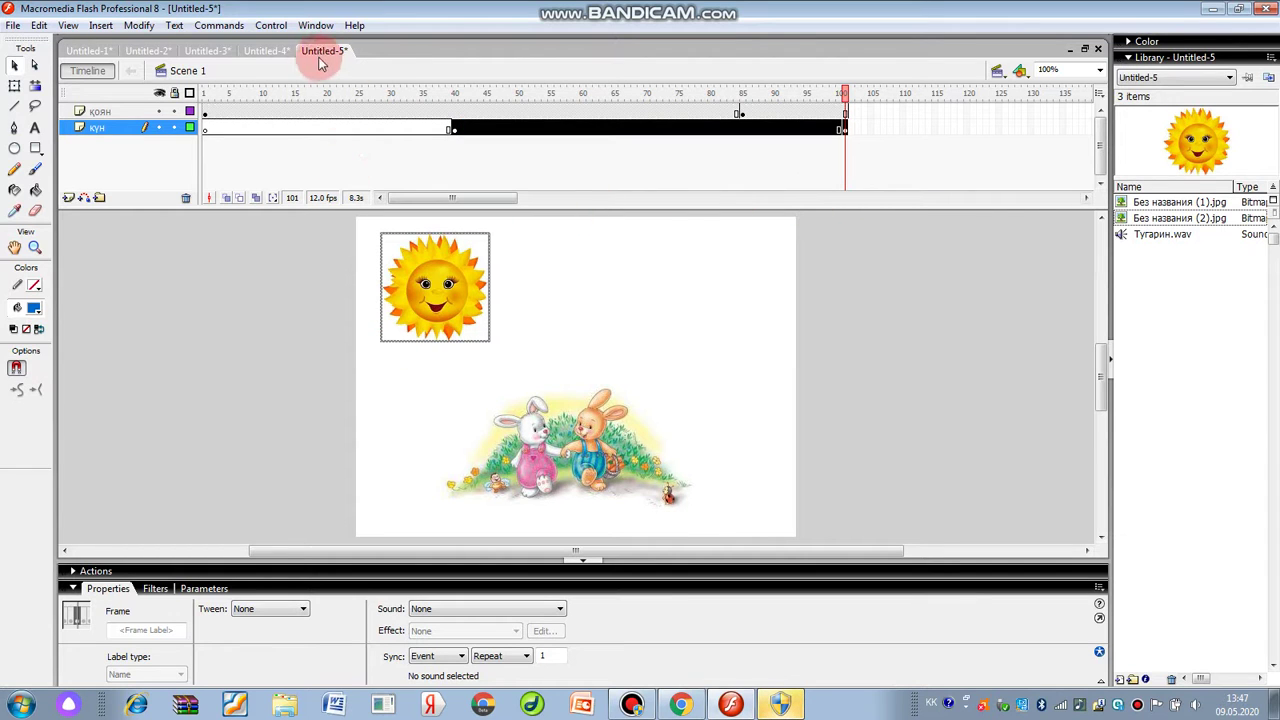
Step: Return the playhead to frame 1 and play the animation to check the sun's timing
left_click(270, 25)
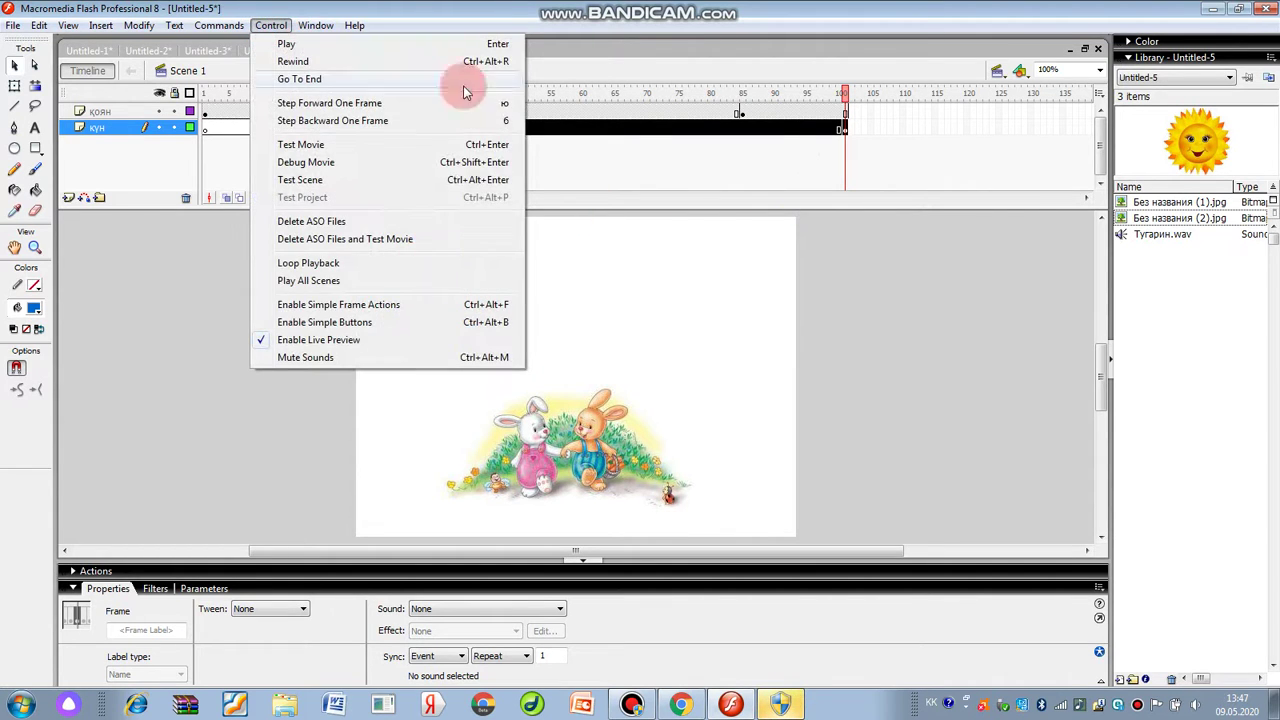
left_click(846, 93)
left_click_drag(846, 93, 205, 93)
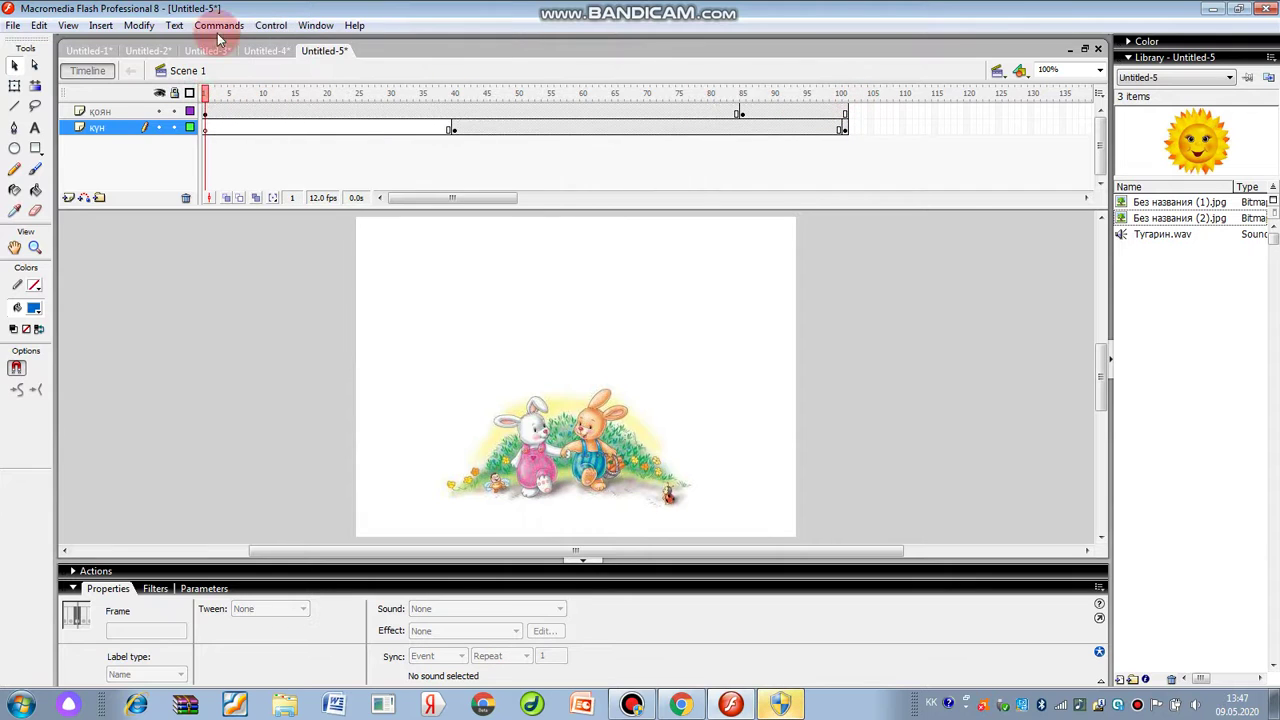
left_click(270, 25)
left_click(280, 42)
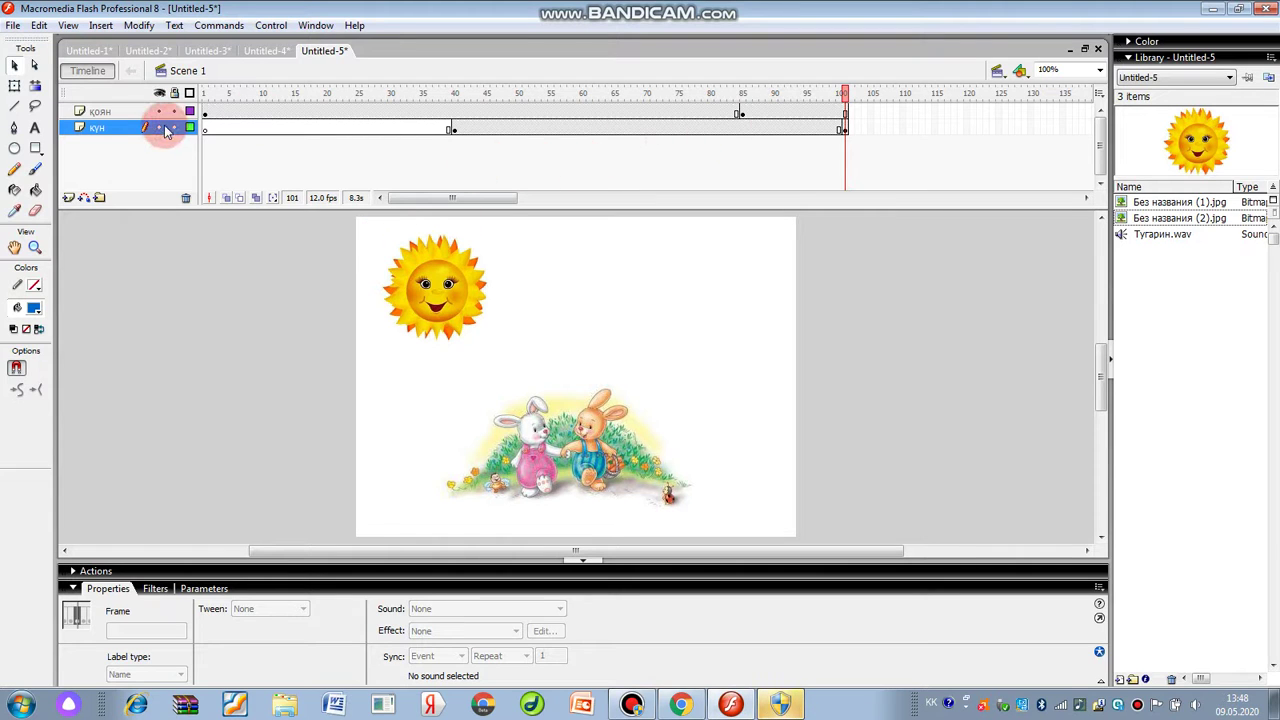
Step: Add a new layer named әуен and move it above the қоян layer
left_click(66, 202)
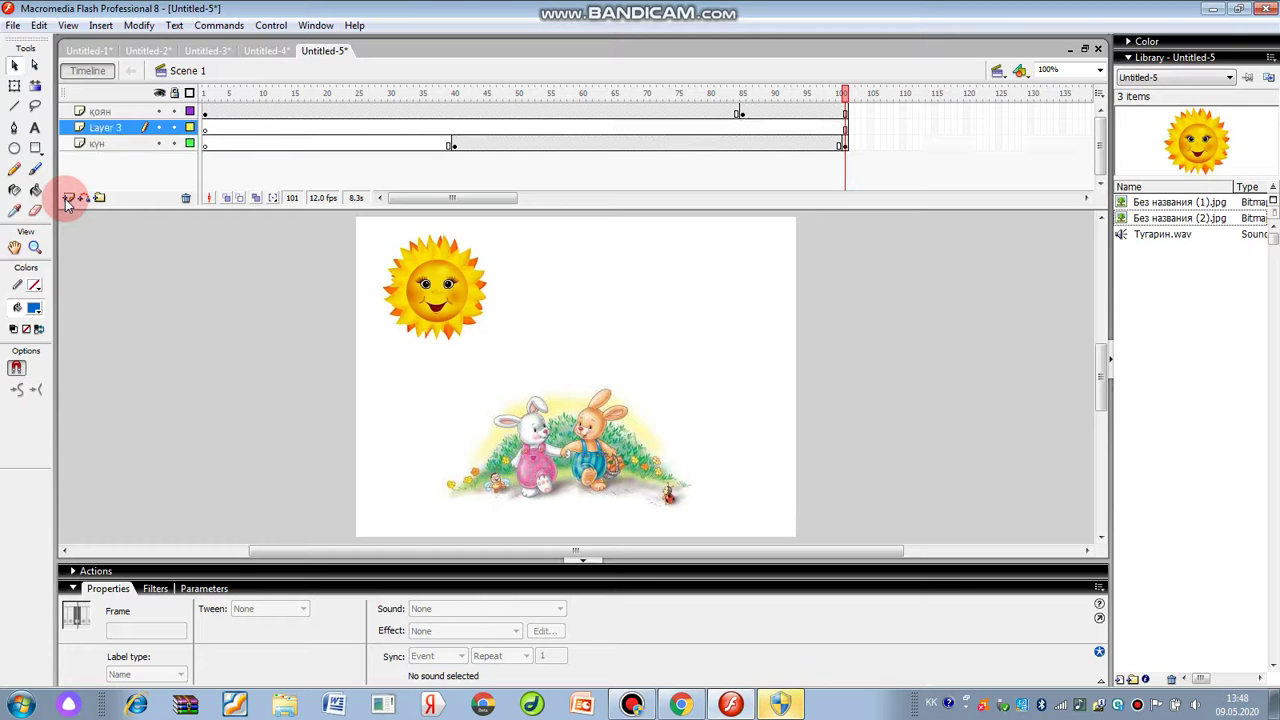
double_click(104, 127)
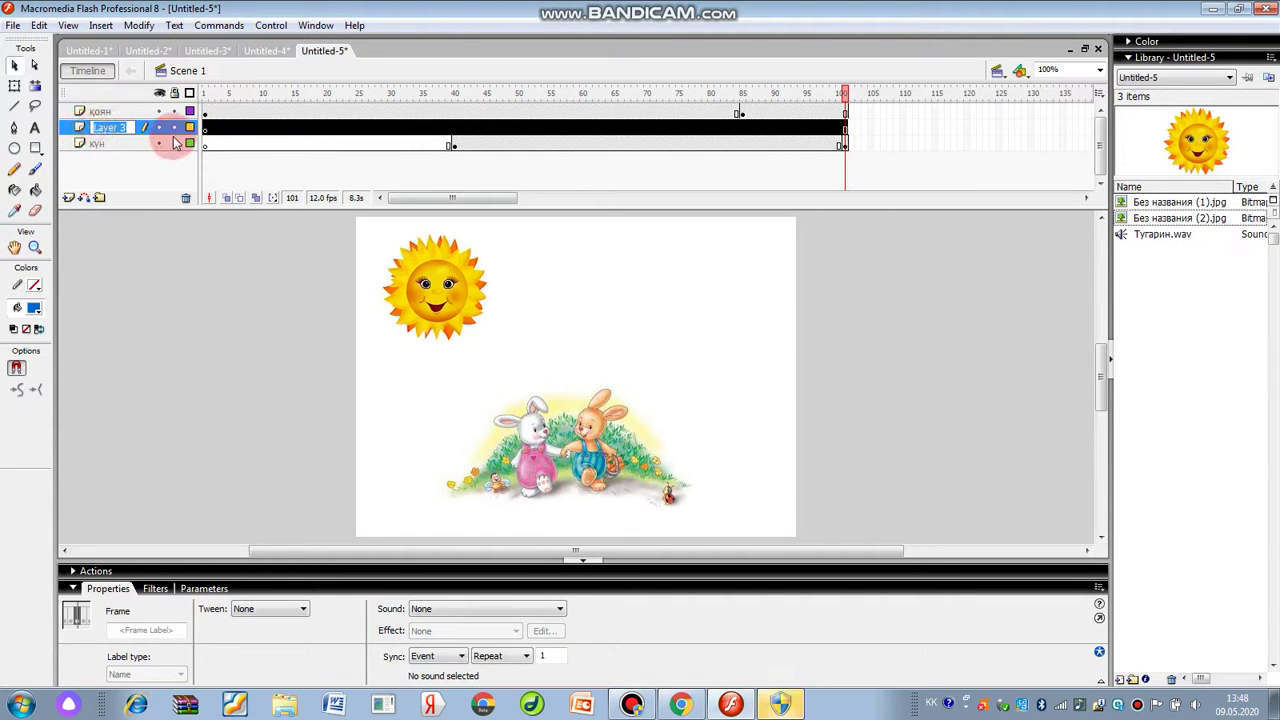
type("ау")
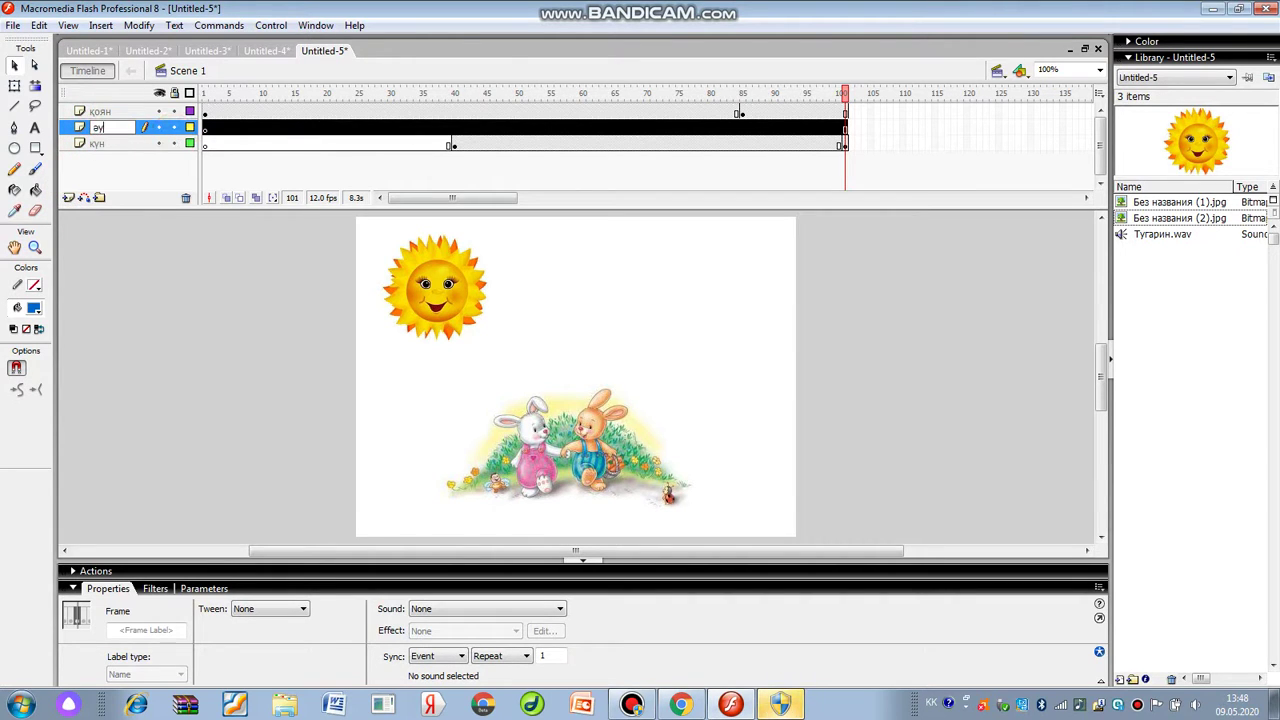
type("ен")
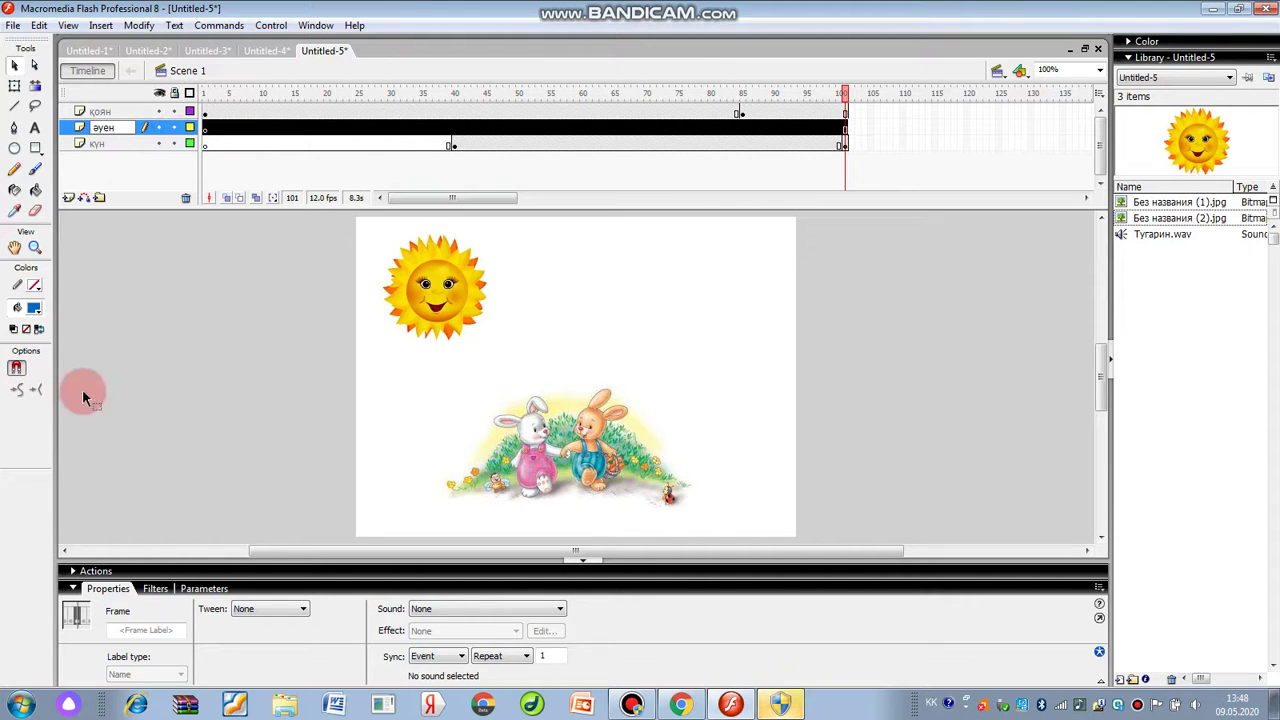
left_click(131, 291)
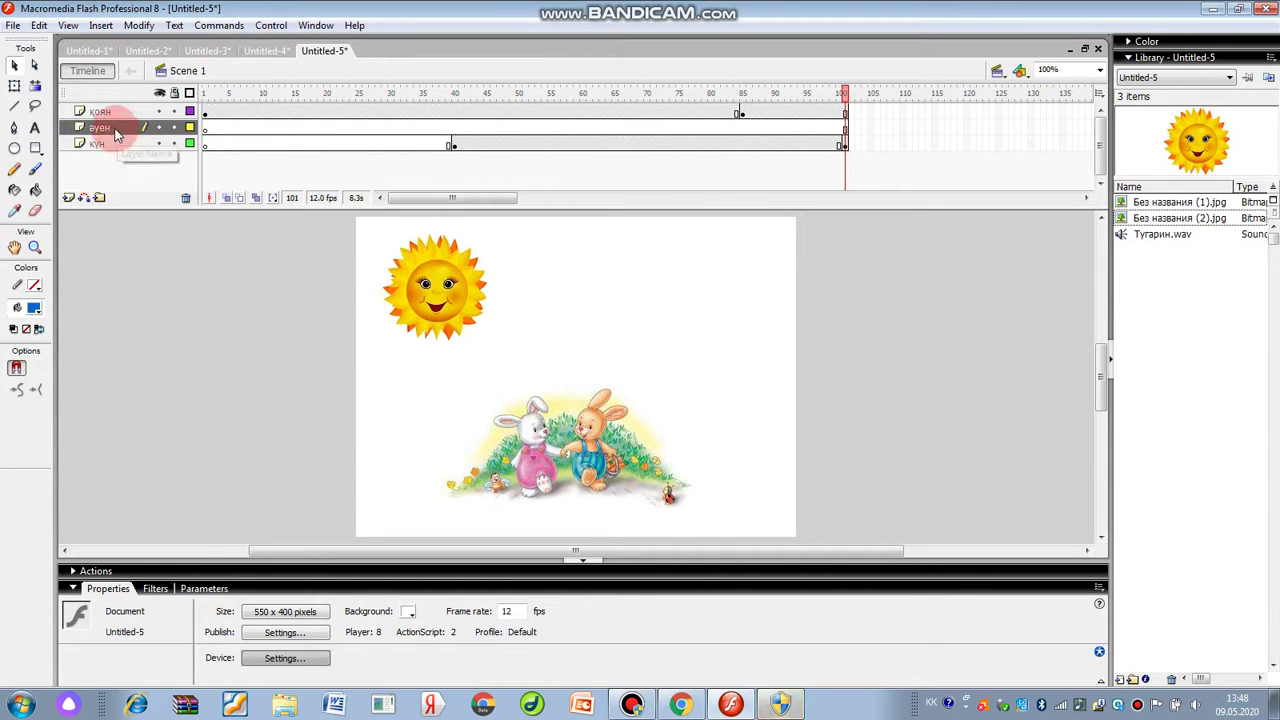
left_click_drag(115, 135, 105, 106)
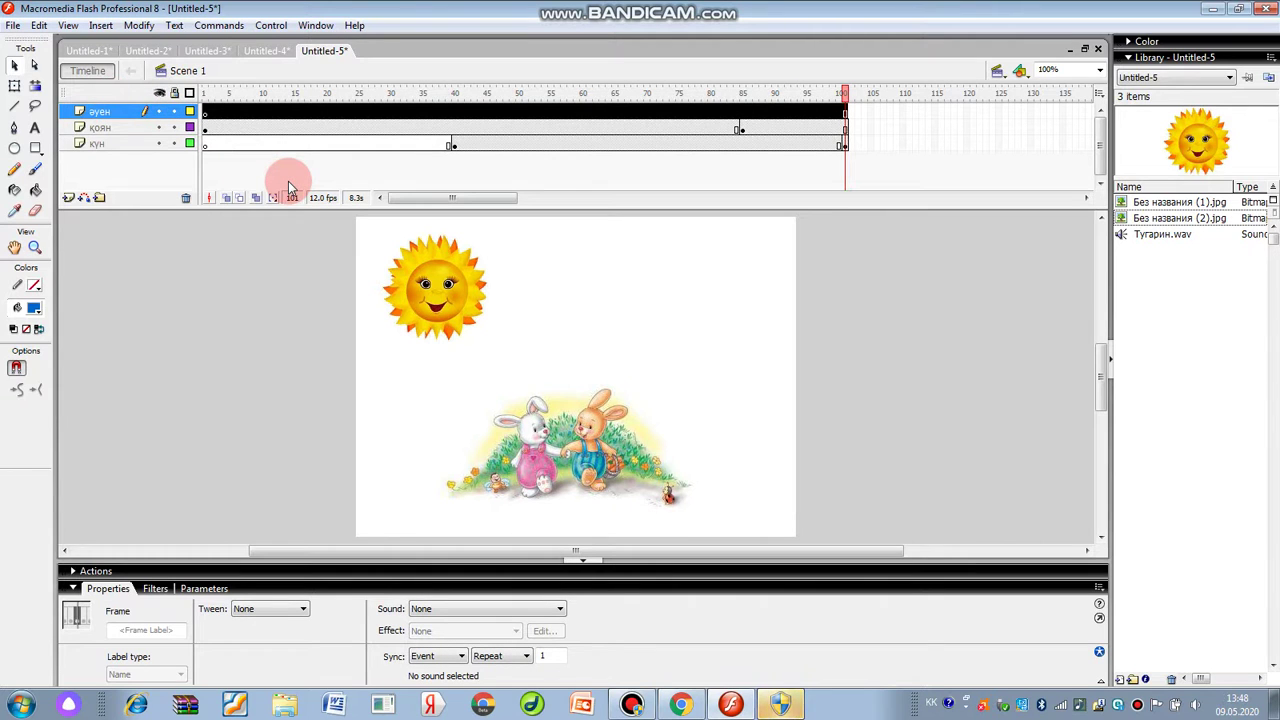
left_click(194, 289)
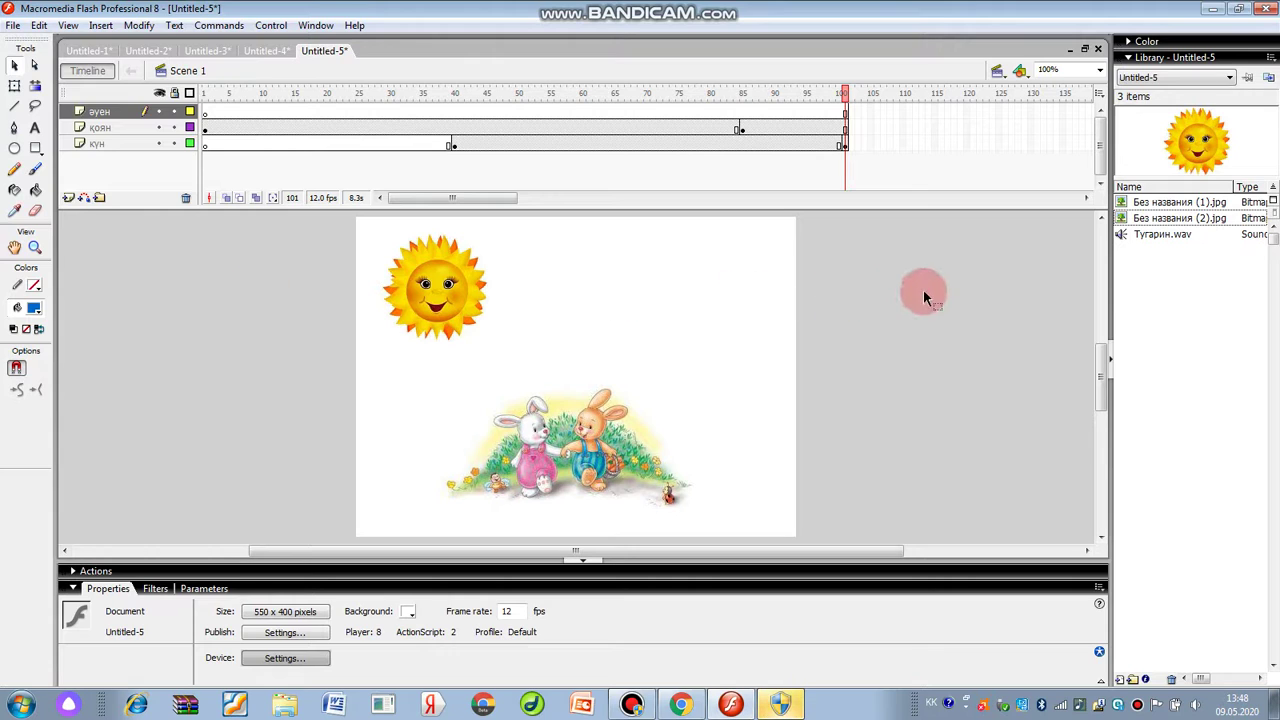
Step: Place the Тугарин.wav sound from the library on the әуен layer and play the animation with it
left_click(1164, 238)
left_click_drag(1164, 238, 606, 306)
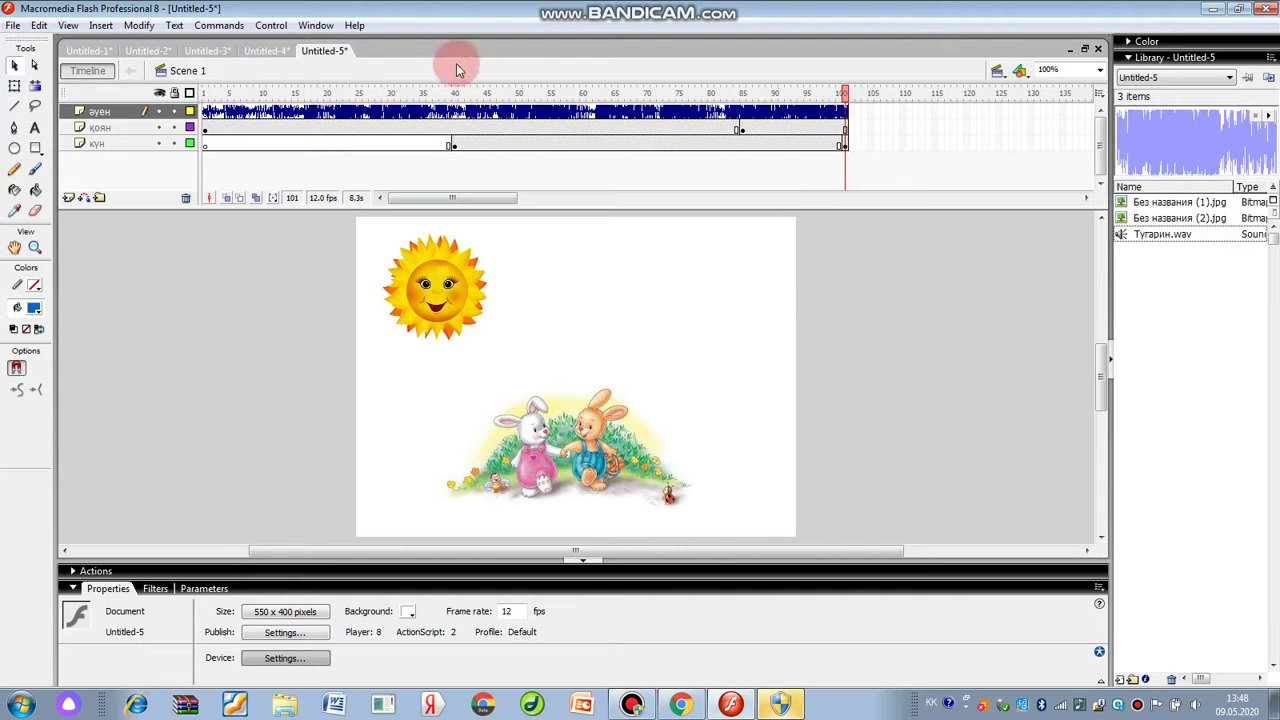
left_click(268, 27)
left_click(285, 40)
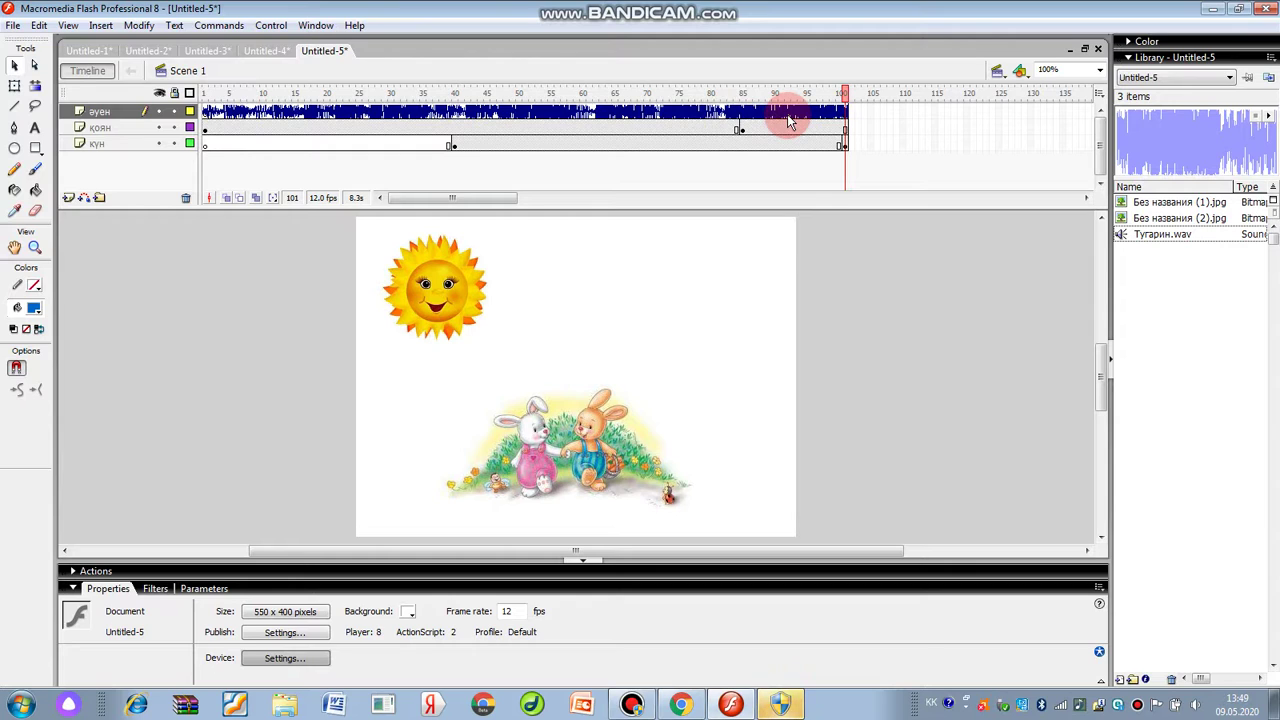
left_click(918, 248)
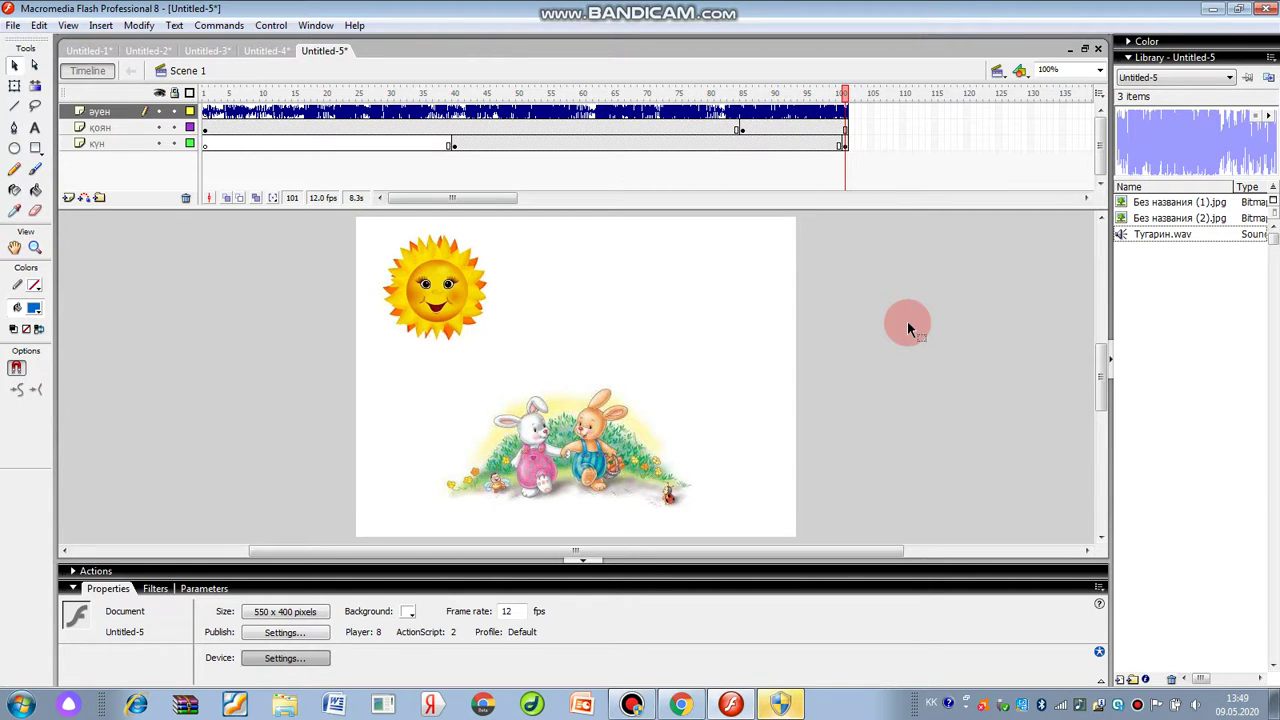